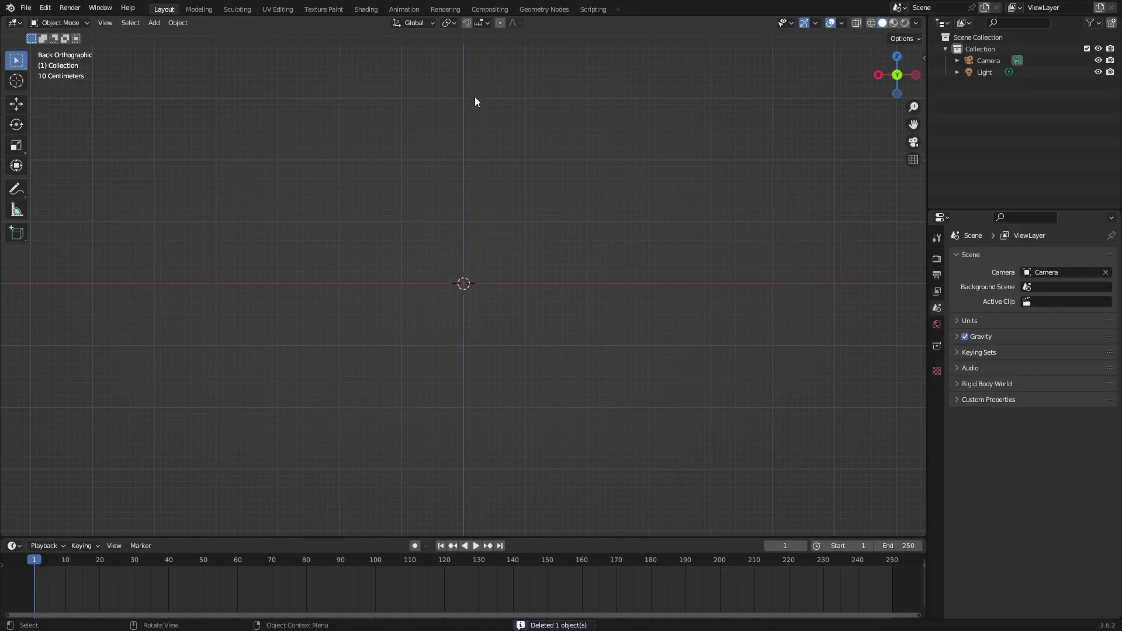
Enable increment snapping for move and rotate, and activate the Move tool
left_click(468, 25)
left_click(480, 23)
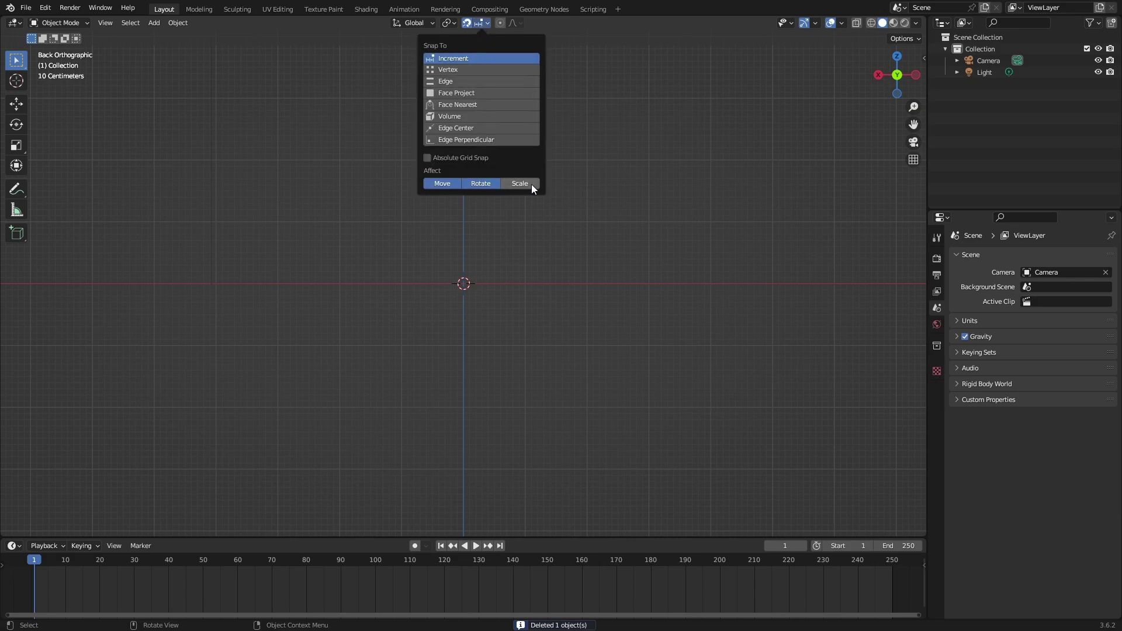
key("shift+space")
key("g")
Add an armature at the origin and enter Edit Mode on it
key("shift+a")
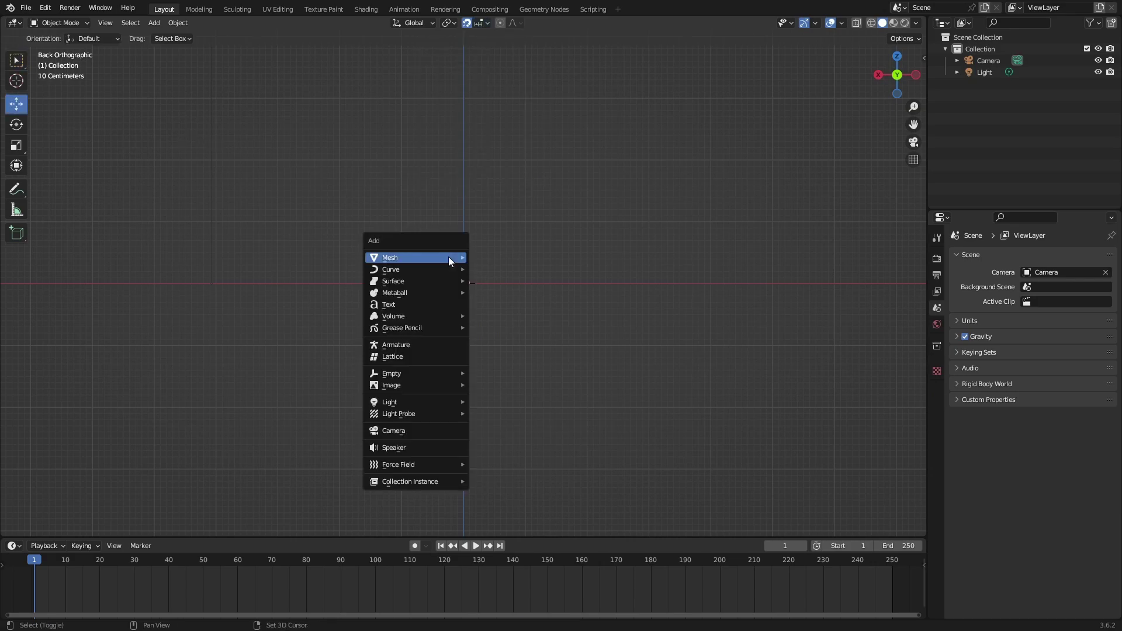
left_click(418, 345)
key("Tab")
Extrude three bones from the root bone's base: a thigh diagonally down, a shin back to the centre axis, and a horizontal foot
left_click(464, 285)
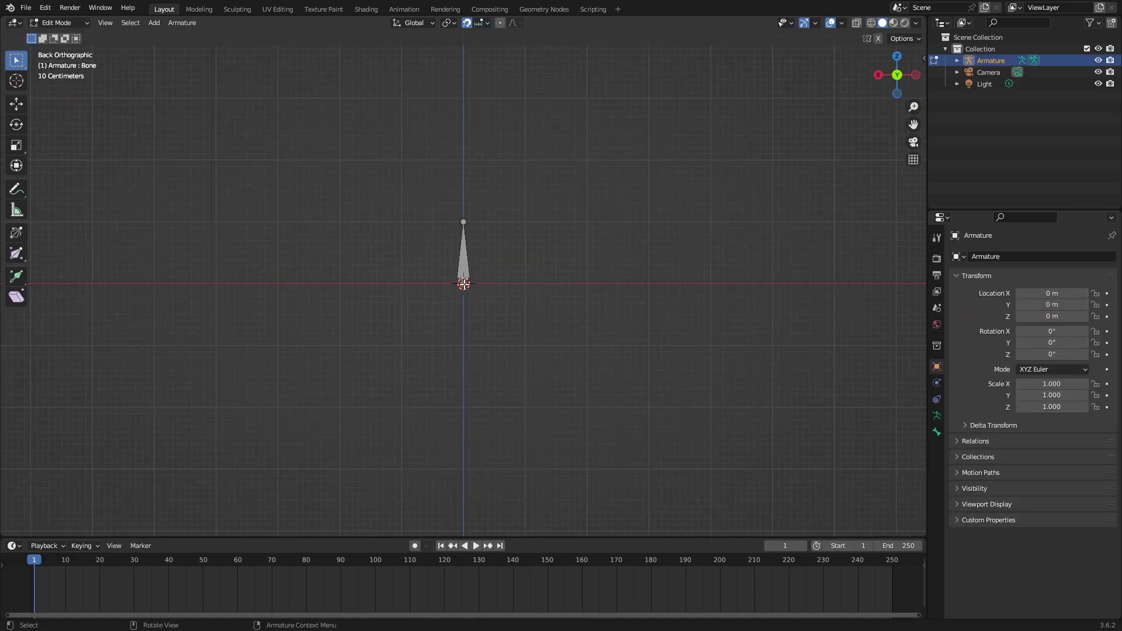
key("e")
left_click(525, 345)
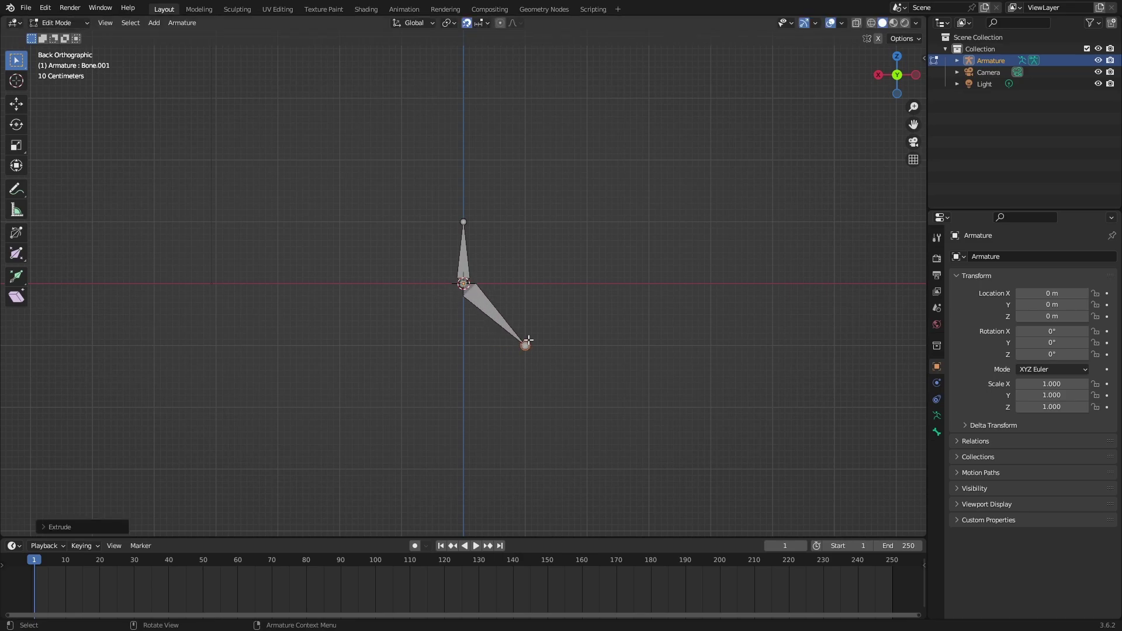
key("e")
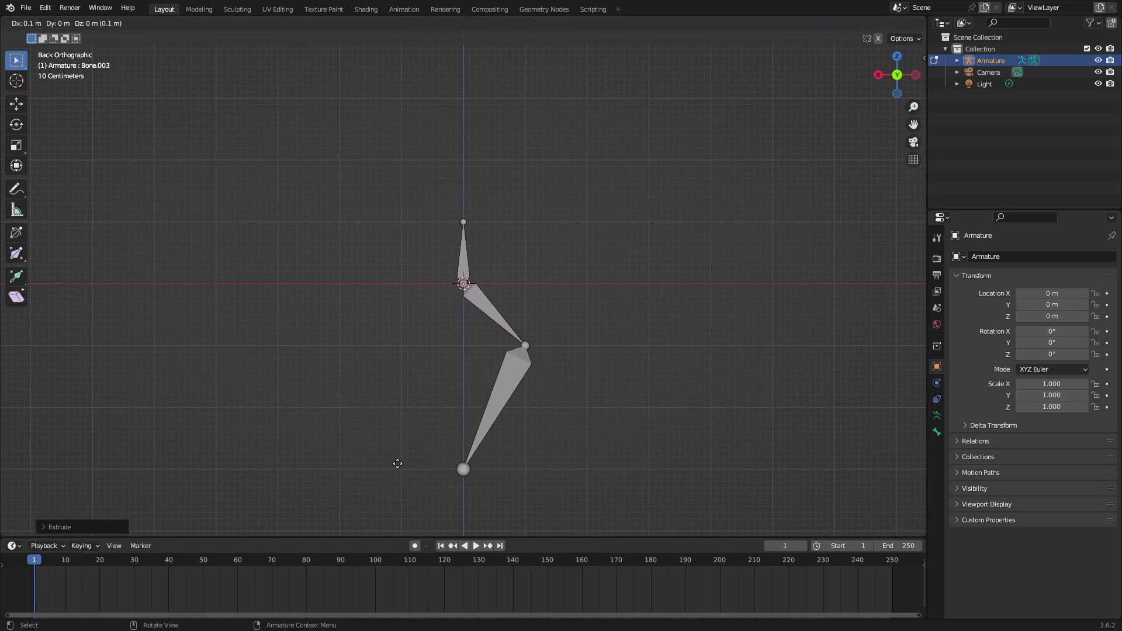
left_click(397, 463)
left_click_drag(913, 124, 920, 62)
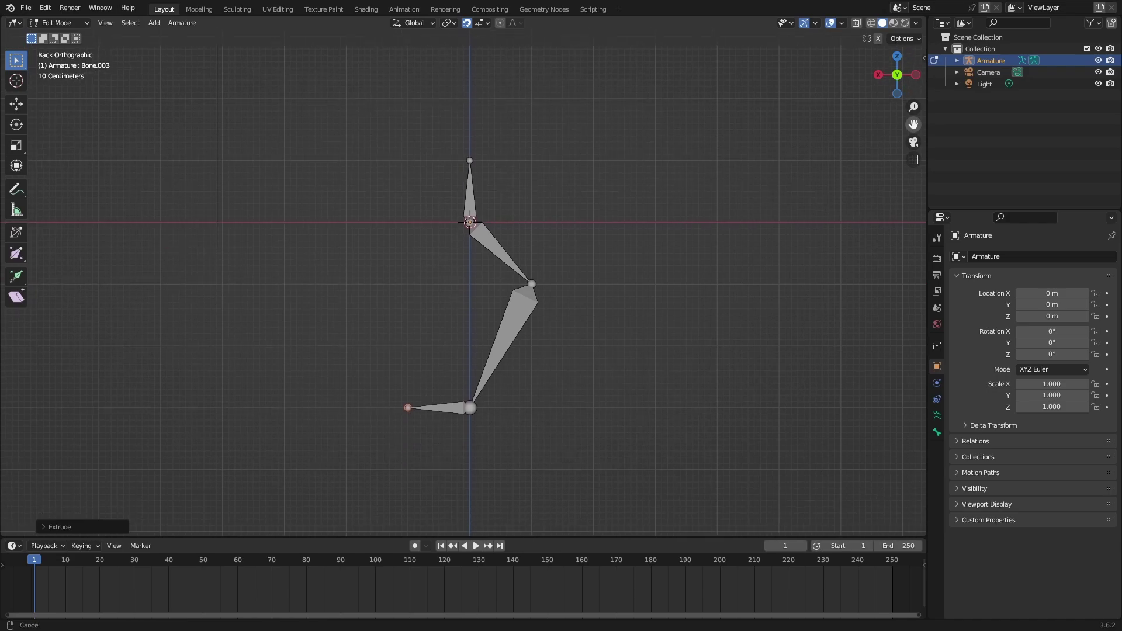
Clear the parent relationship of the foot and shin bones with Clear Parent
left_click(433, 413)
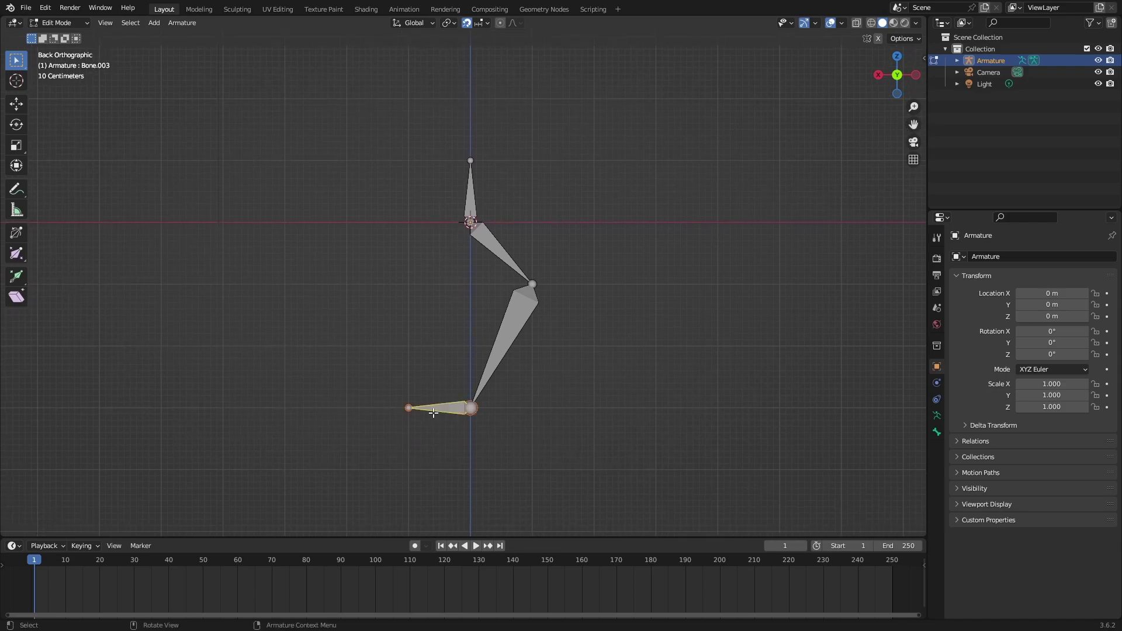
left_click(498, 356, "shift")
key("alt+p")
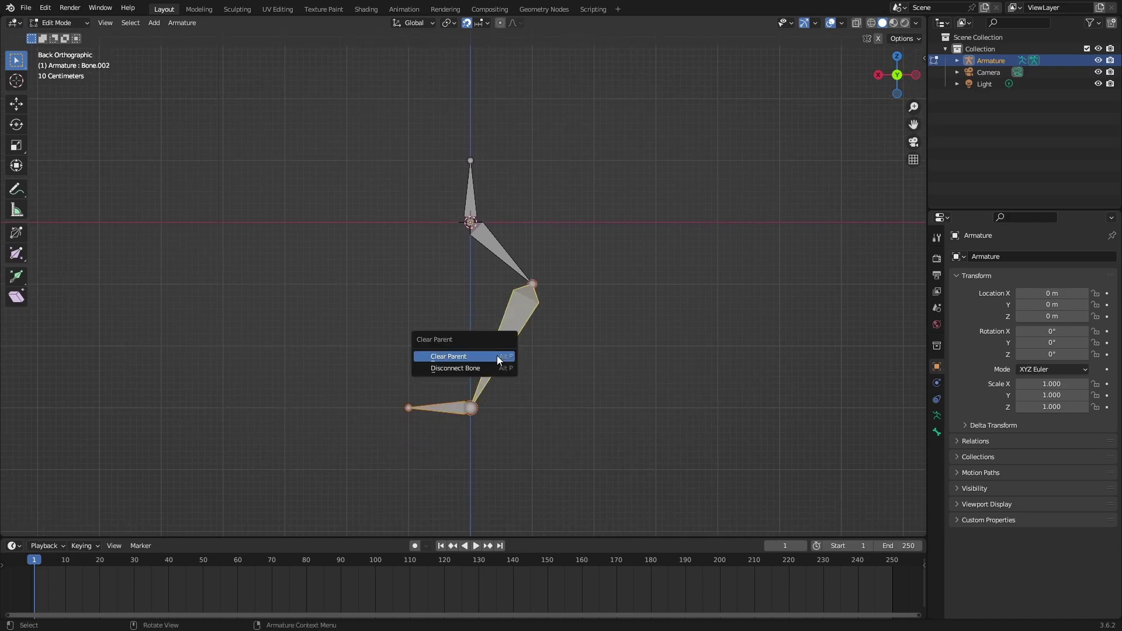
left_click(497, 355)
Parent the shin bone back to the thigh bone
left_click(506, 329)
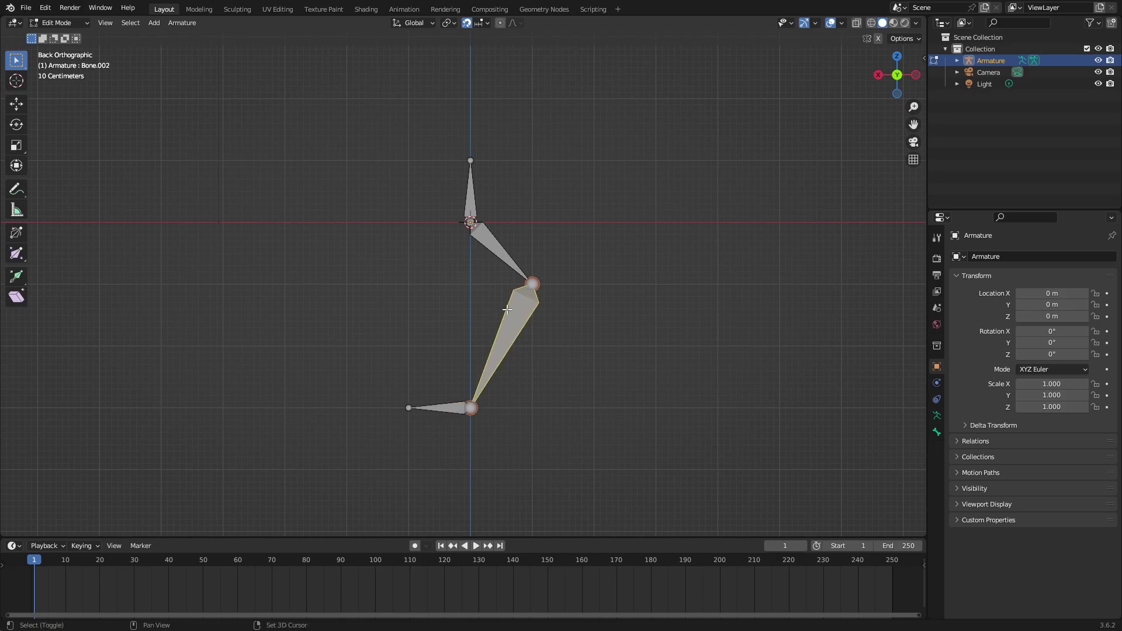
left_click(500, 253, "shift")
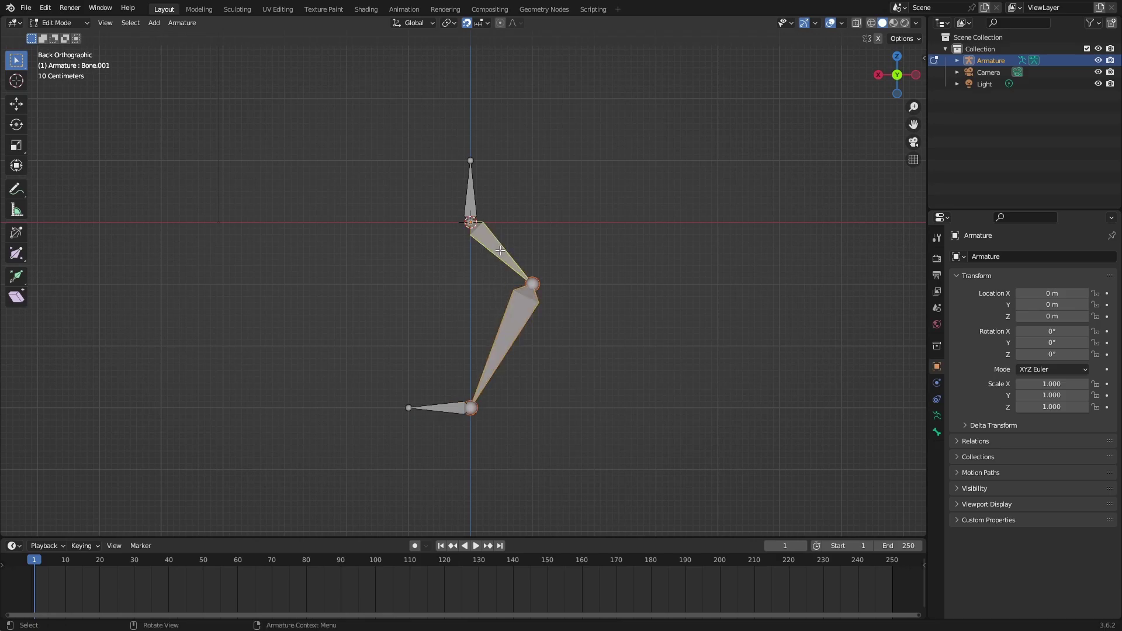
key("ctrl+p")
left_click(500, 250)
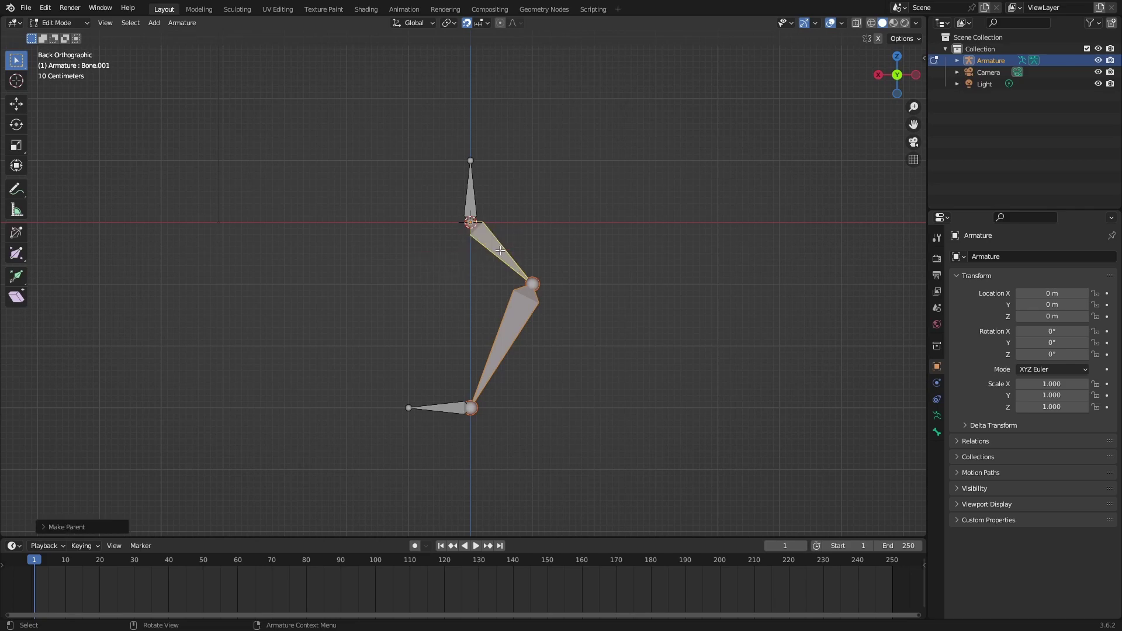
In Pose Mode, add an Inverse Kinematics constraint to the shin bone with the foot bone as its target
left_click(454, 408)
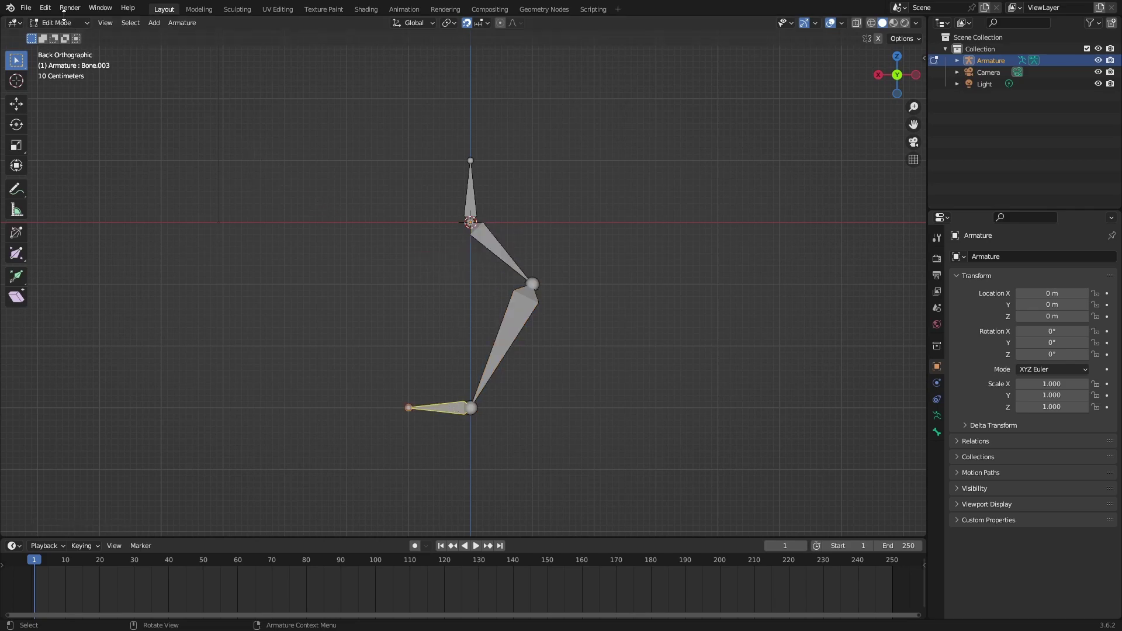
key("ctrl+Tab")
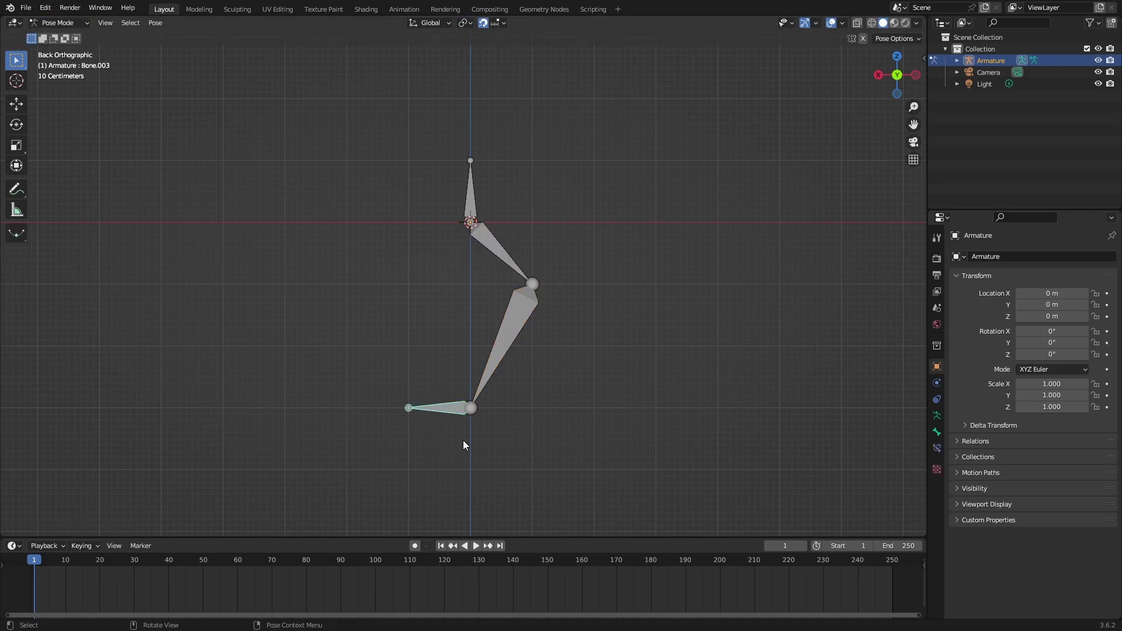
left_click(491, 362, "shift")
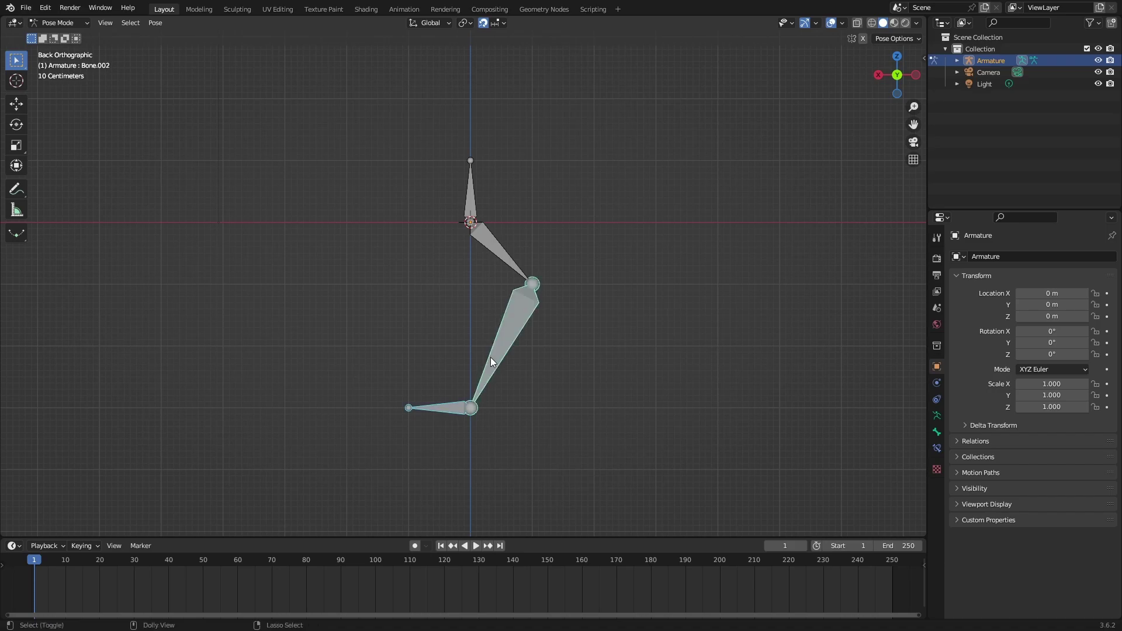
key("shift+ctrl+c")
key("shift+ctrl+c")
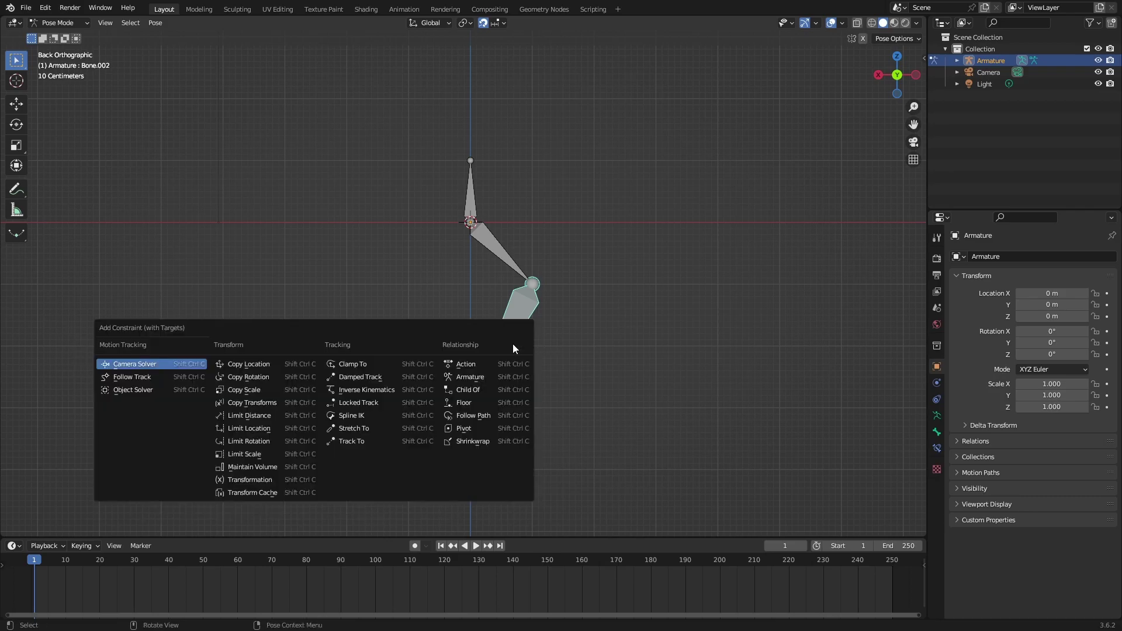
left_click(395, 390)
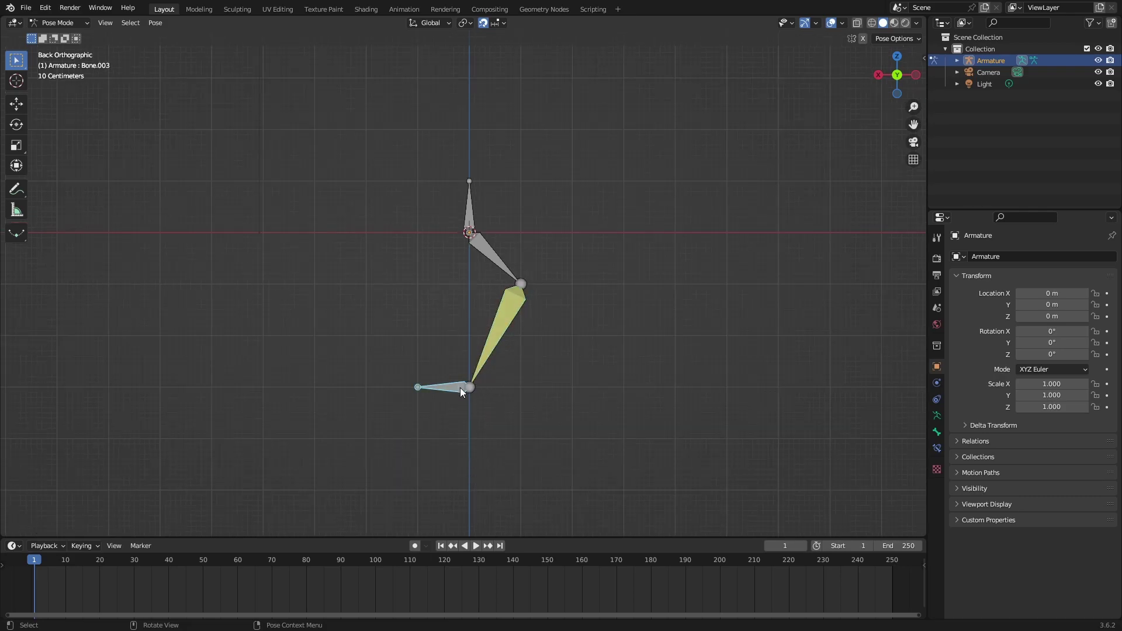
Move the foot bone straight down until the thigh and shin bones form a vertical line
key("shift+space")
key("g")
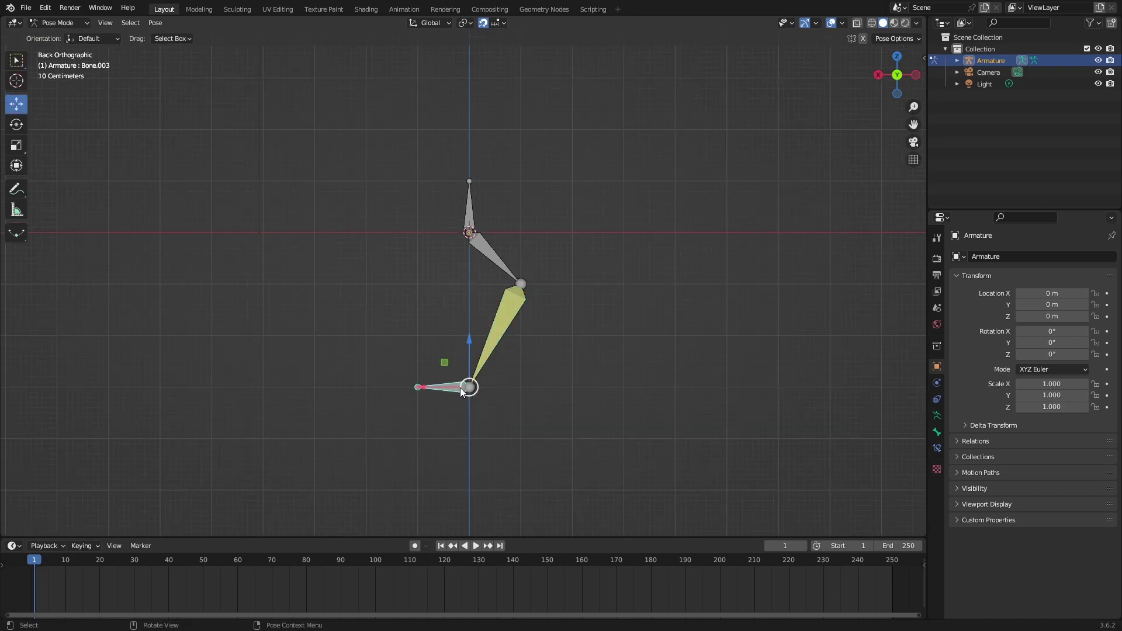
mouse_move(470, 390)
left_mouse_down()
mouse_move(508, 369)
mouse_move(470, 376)
mouse_move(442, 332)
mouse_move(495, 252)
mouse_move(461, 368)
mouse_move(430, 391)
mouse_move(461, 384)
mouse_move(459, 327)
mouse_move(467, 397)
left_mouse_up()
key("ctrl+z")
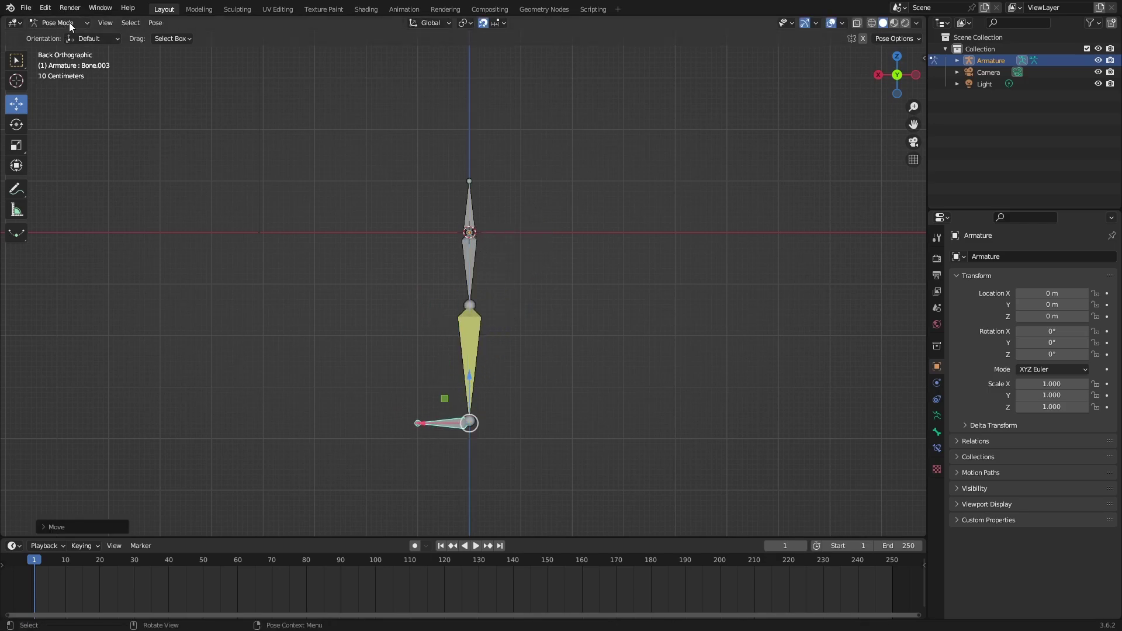
In Object Mode, add a cube, scale it to 0.3 and place it over the top bone at Z 0.5 m
key("ctrl+Tab")
key("shift+a")
mouse_move(398, 169)
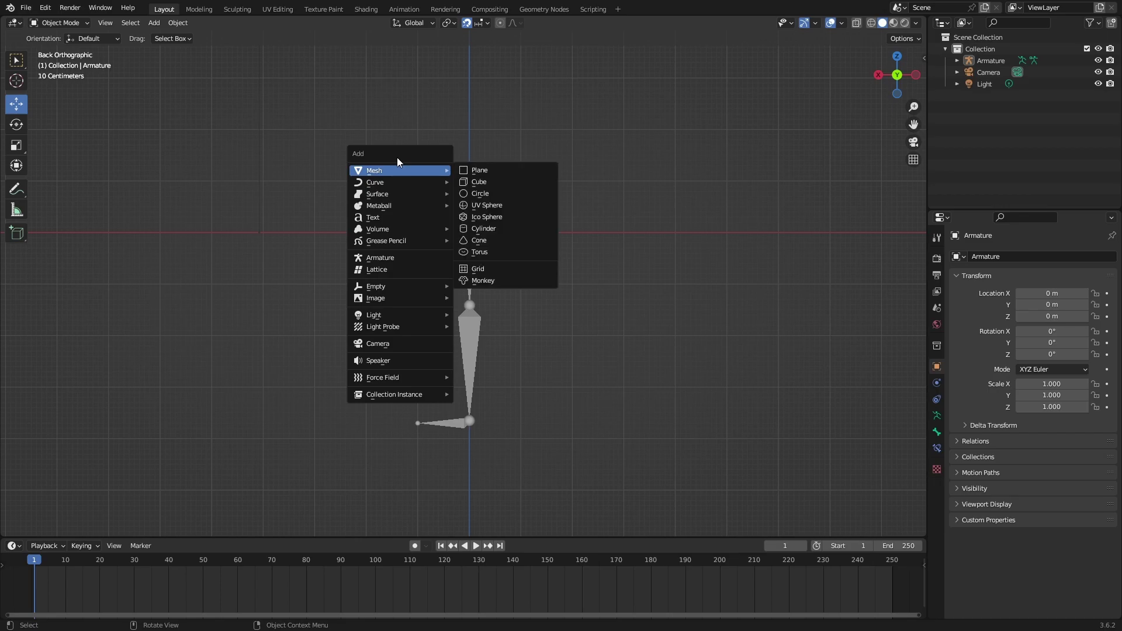
left_click(492, 184)
key("s")
left_click(475, 217)
left_click_drag(469, 207, 469, 390)
Make three copies of the cube and move them down over the thigh, shin and foot bones, the lowest at Z -3.7 m
key("ctrl+c")
key("ctrl+v")
key("ctrl+c")
key("ctrl+v")
key("ctrl+c")
key("ctrl+v")
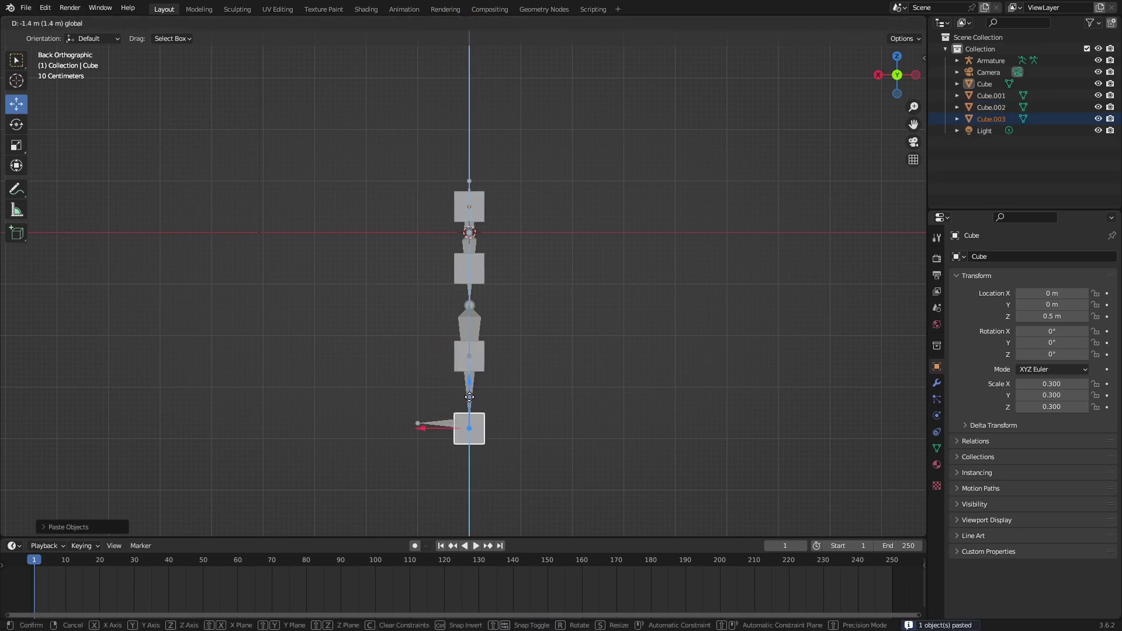
left_click(473, 394)
left_click(521, 383)
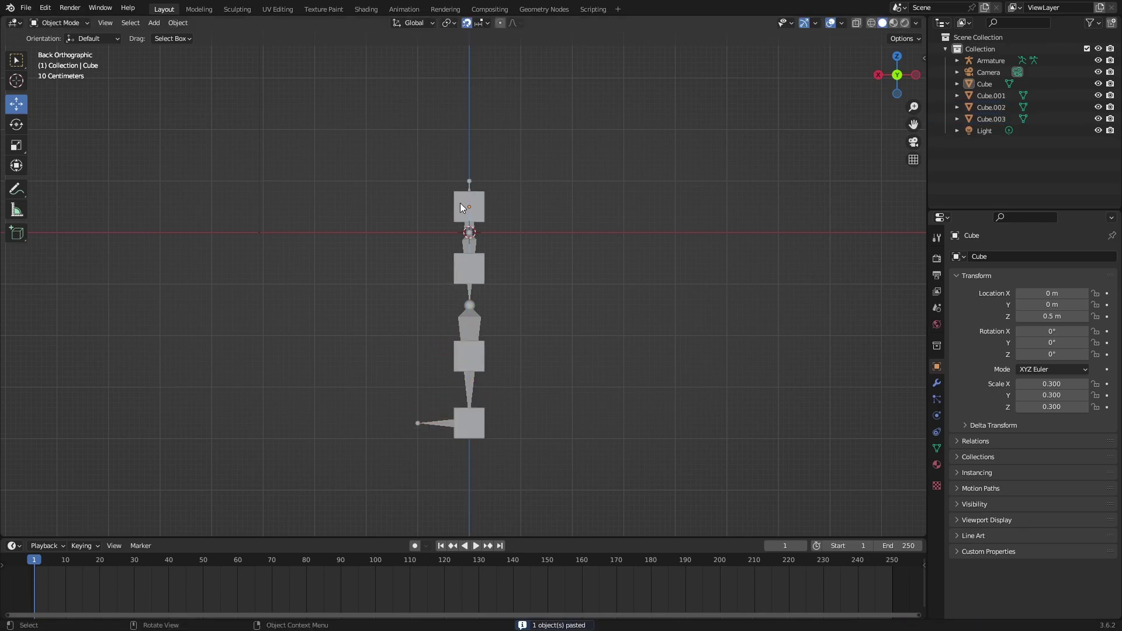
Parent the top cube to the armature's top bone in Pose Mode using the Bone option
left_click(480, 207)
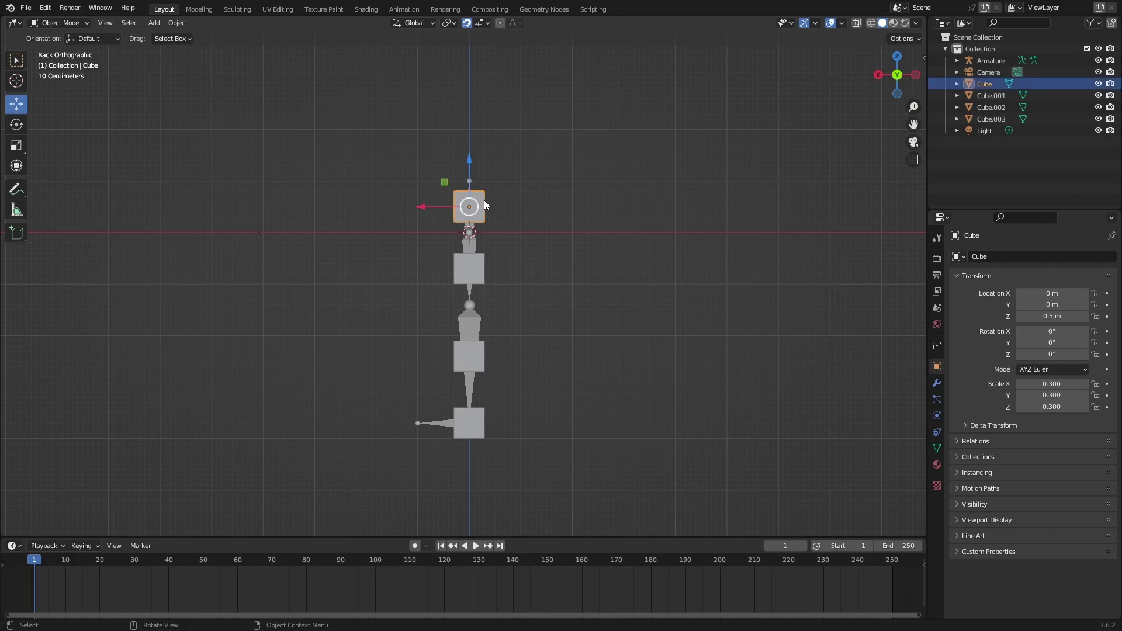
left_click(468, 177)
left_click(59, 22)
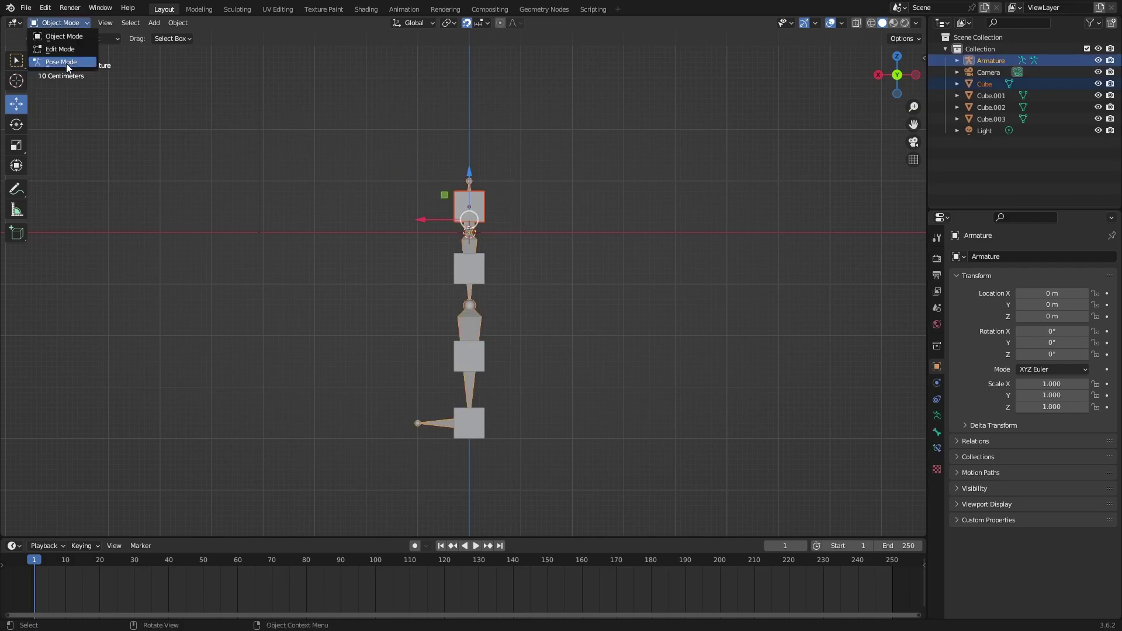
left_click(66, 63)
left_click(468, 196)
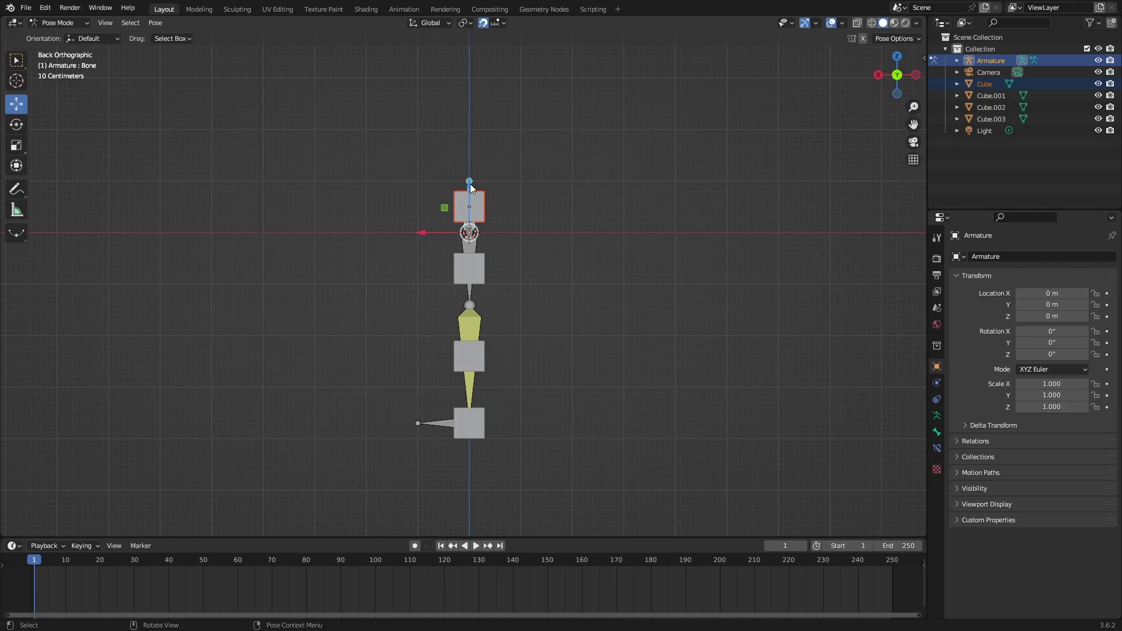
key("ctrl+p")
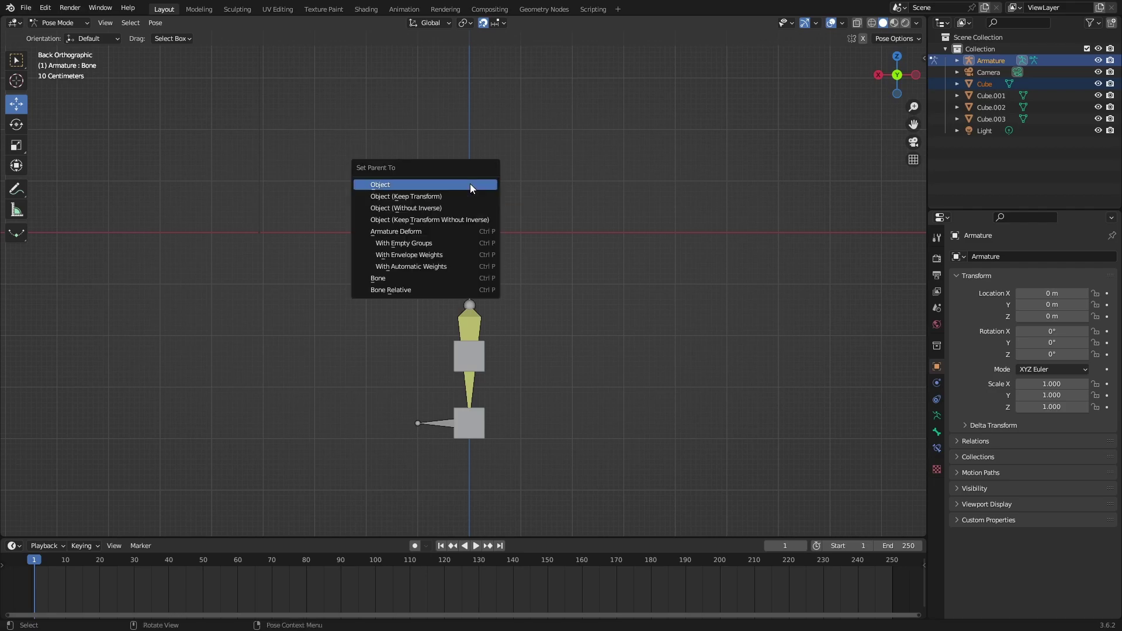
left_click(434, 277)
Select the second cube from the top and the armature in Object Mode, and parent the cube to the thigh bone in Pose Mode
left_click(76, 23)
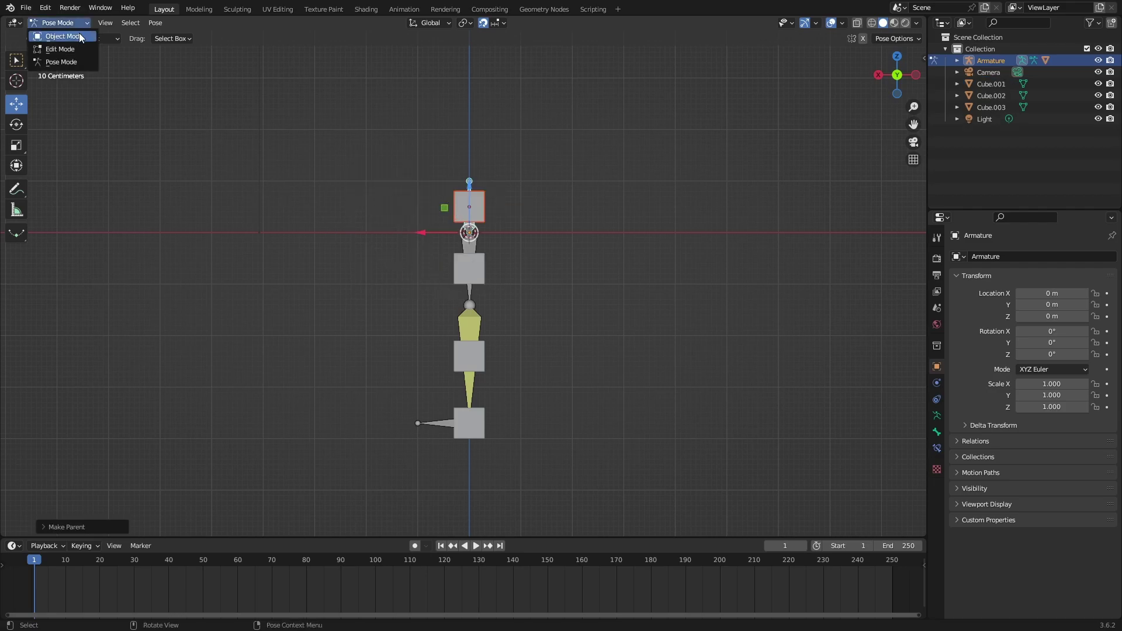
left_click(79, 33)
left_click(460, 267)
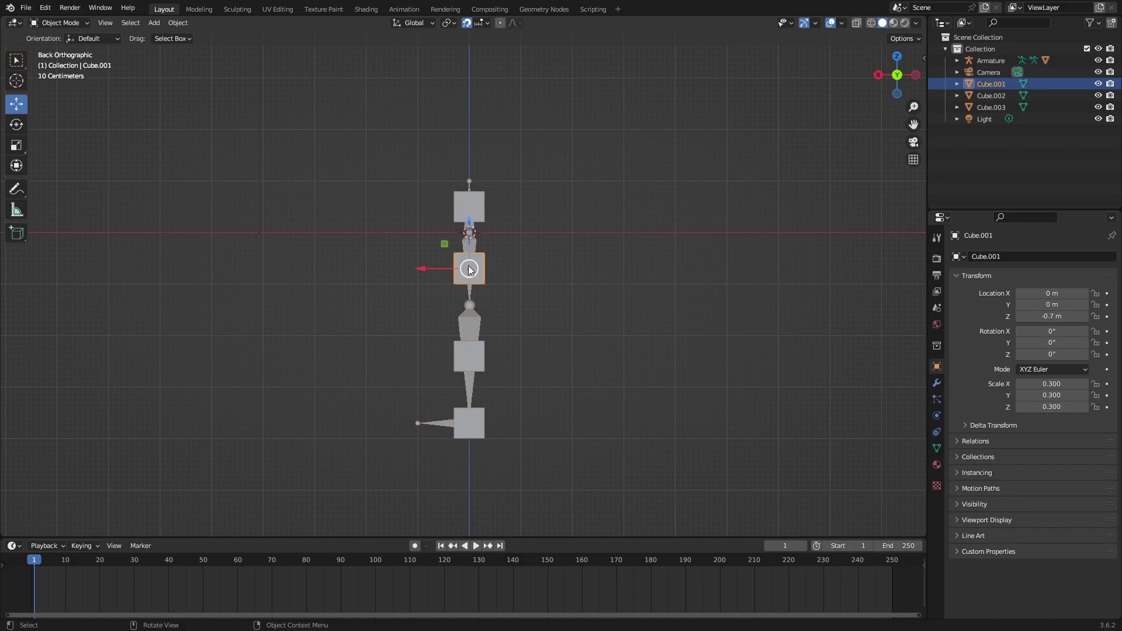
left_click(472, 244, "shift")
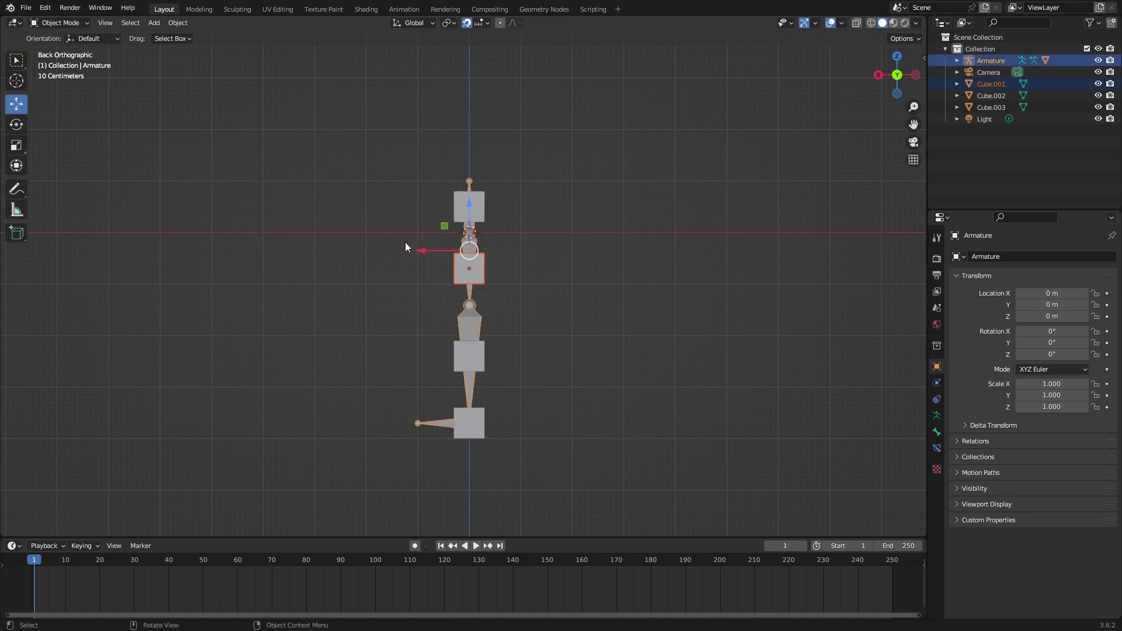
left_click(58, 26)
left_click(62, 65)
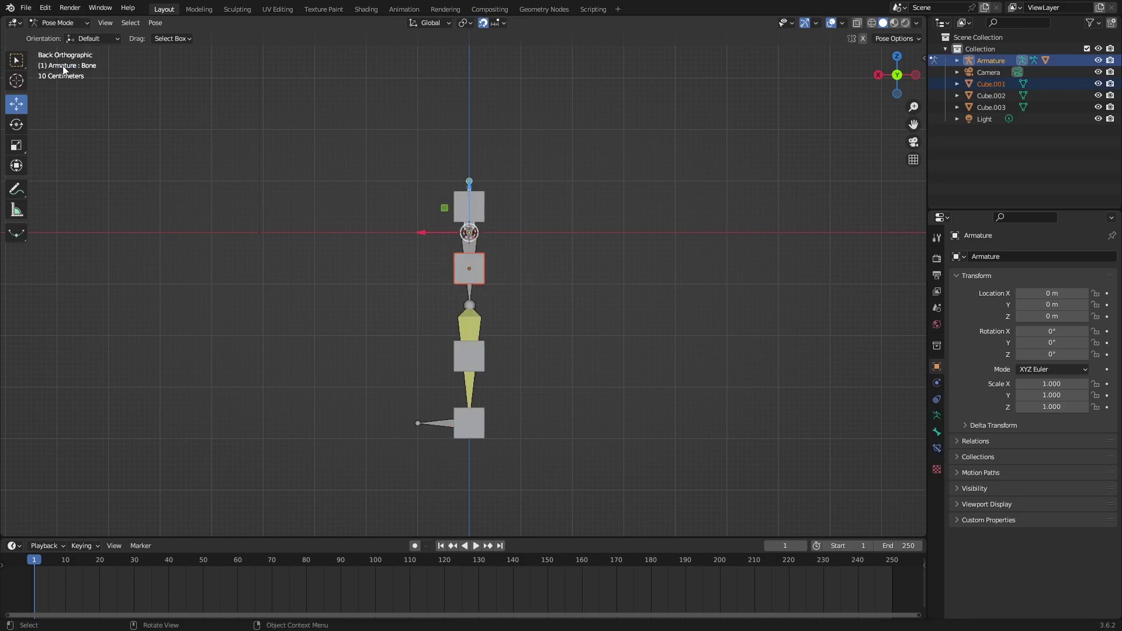
left_click(472, 244)
key("ctrl+p")
left_click(472, 244)
Select the third cube and the armature in Object Mode, and parent the cube to the shin bone in Pose Mode
left_click(58, 22)
left_click(64, 35)
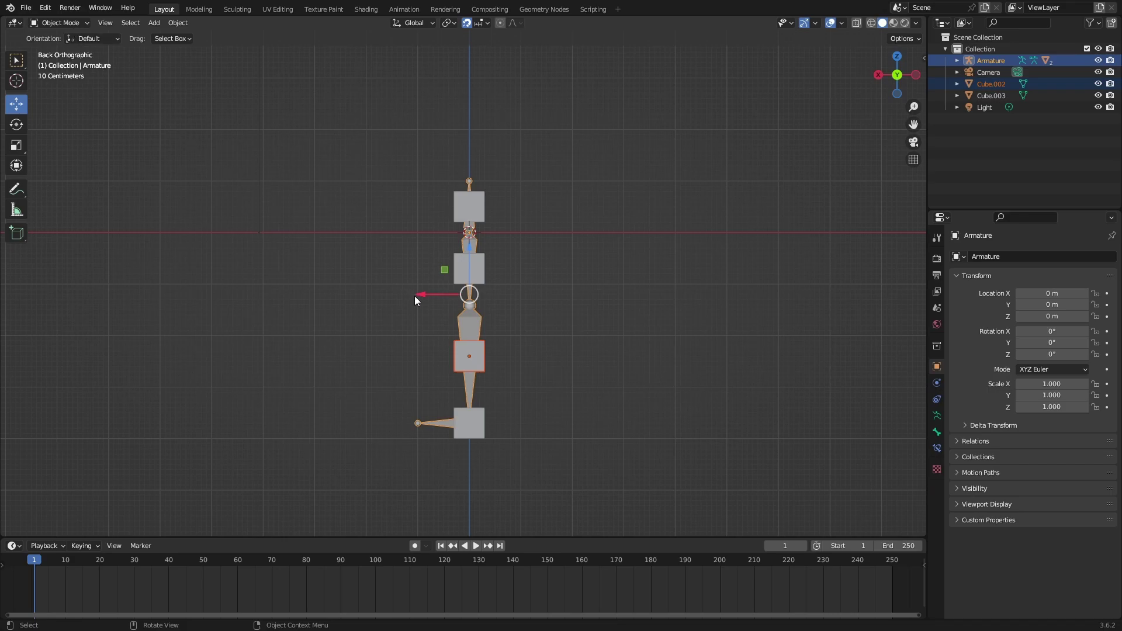
key("ctrl+Tab")
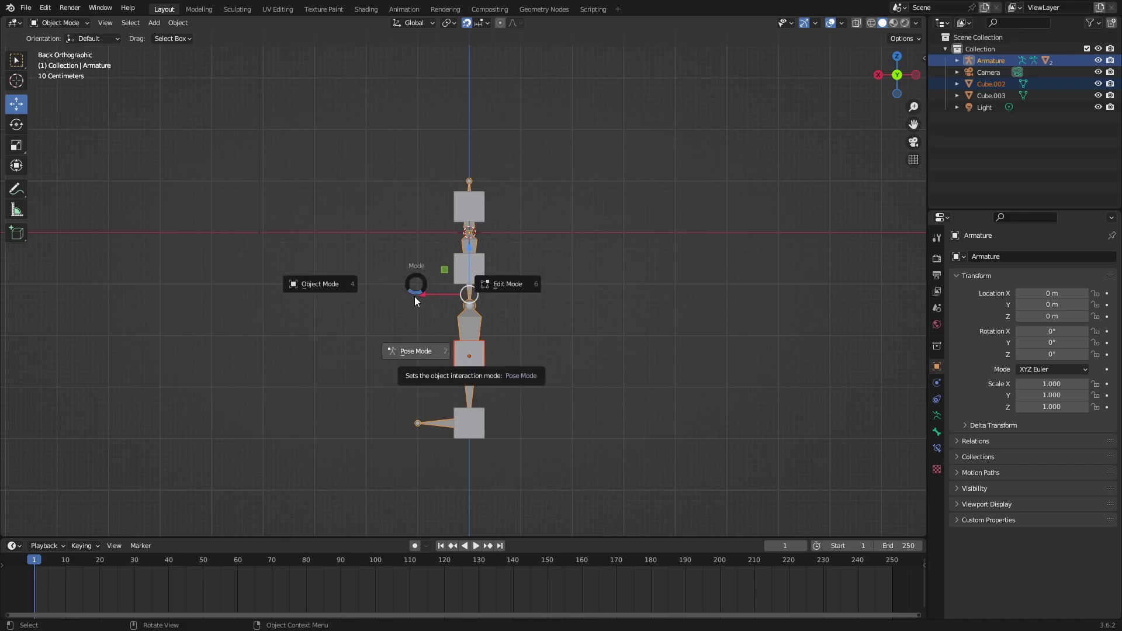
left_click(430, 352)
left_click(471, 331)
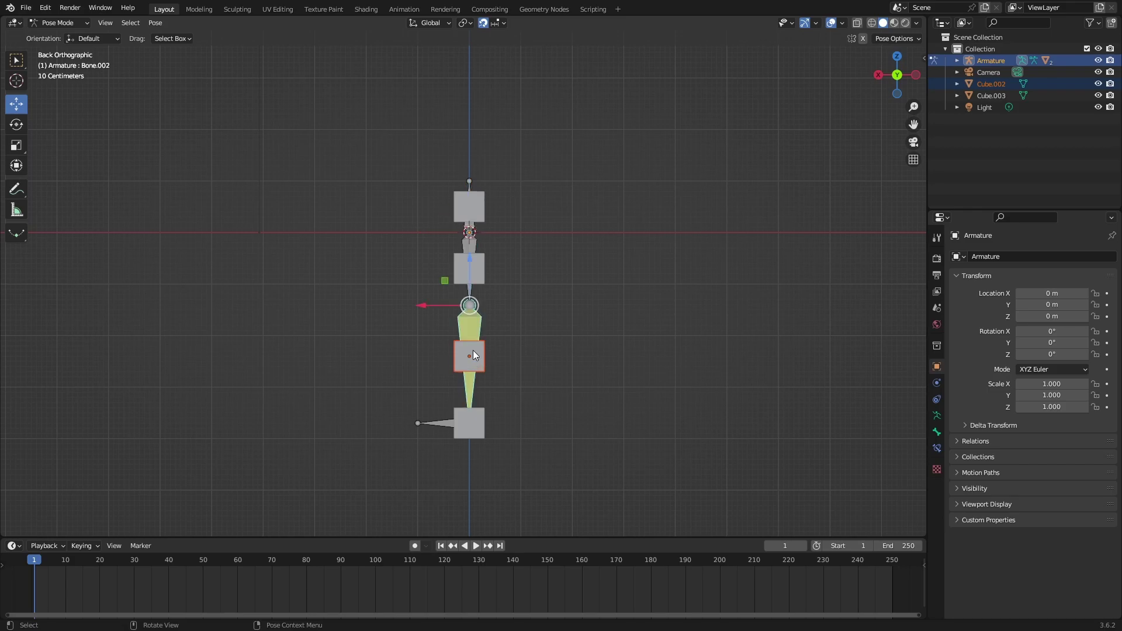
key("ctrl+p")
left_click(473, 350)
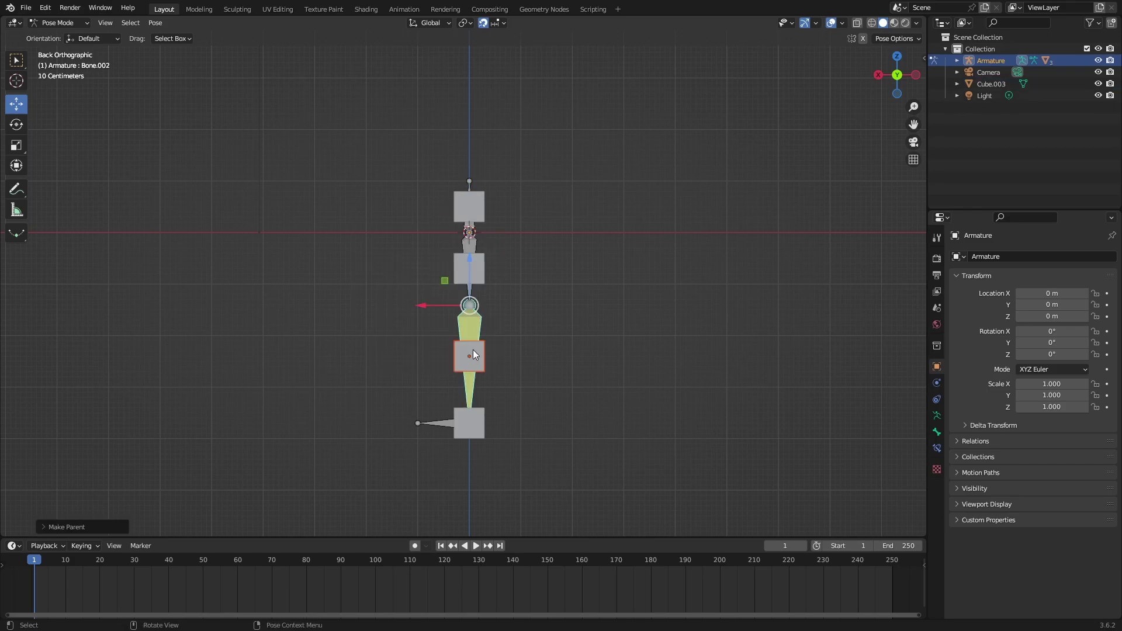
Select the lowest cube and the armature in Object Mode, and parent the cube to the foot bone in Pose Mode
key("ctrl+Tab")
left_click(337, 352)
left_click(459, 430)
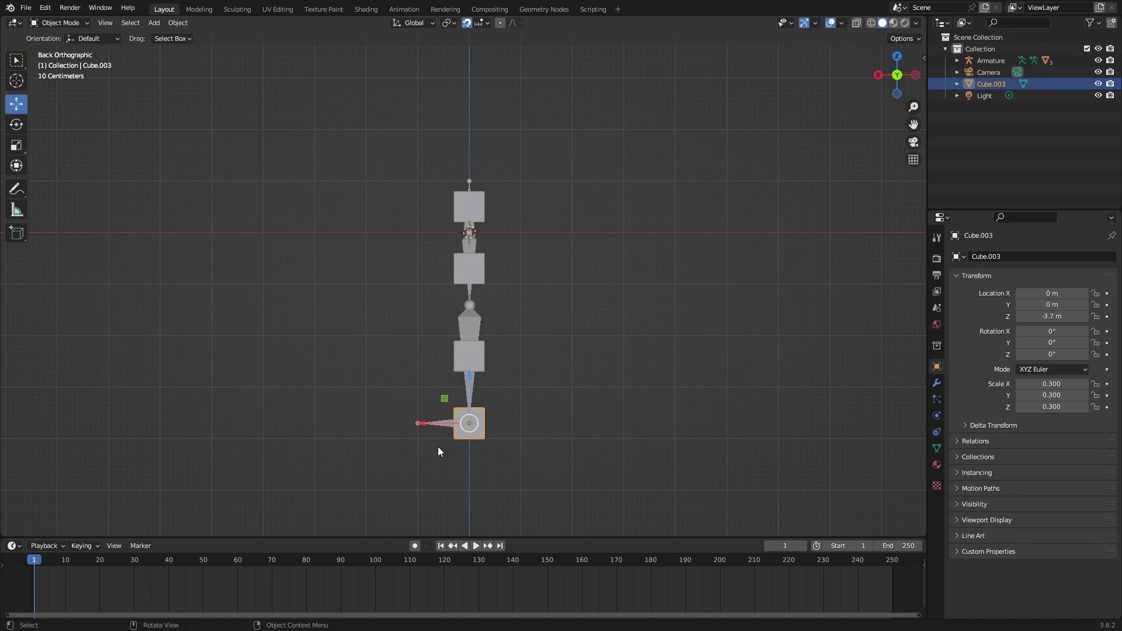
left_click(439, 424, "shift")
key("ctrl+Tab")
left_click(437, 430)
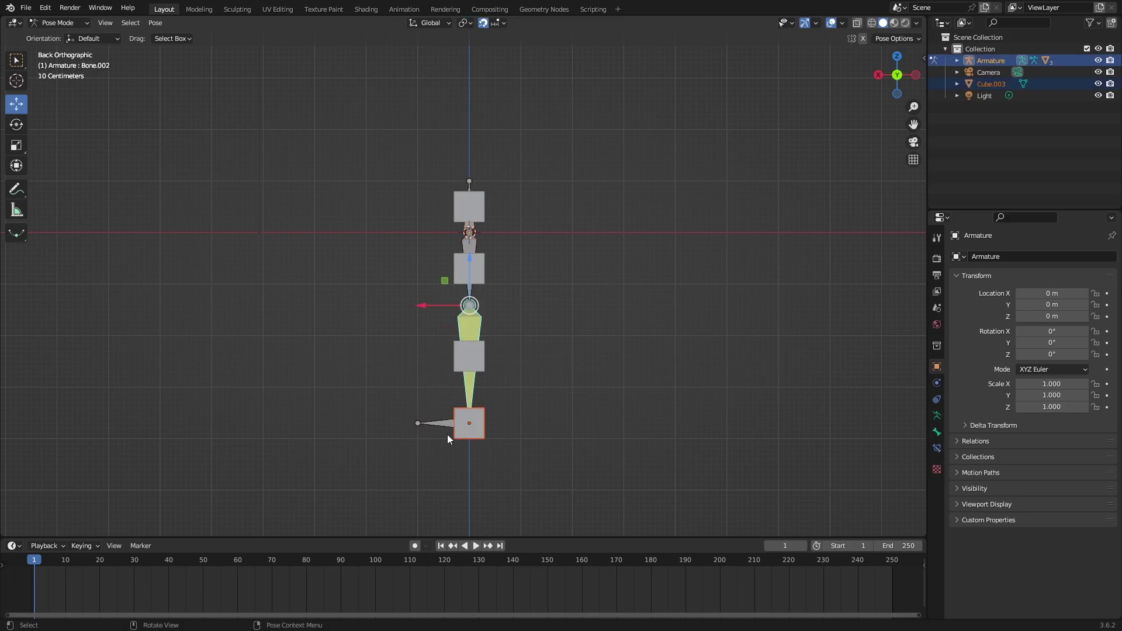
left_click(451, 422)
key("ctrl+p")
left_click(450, 422)
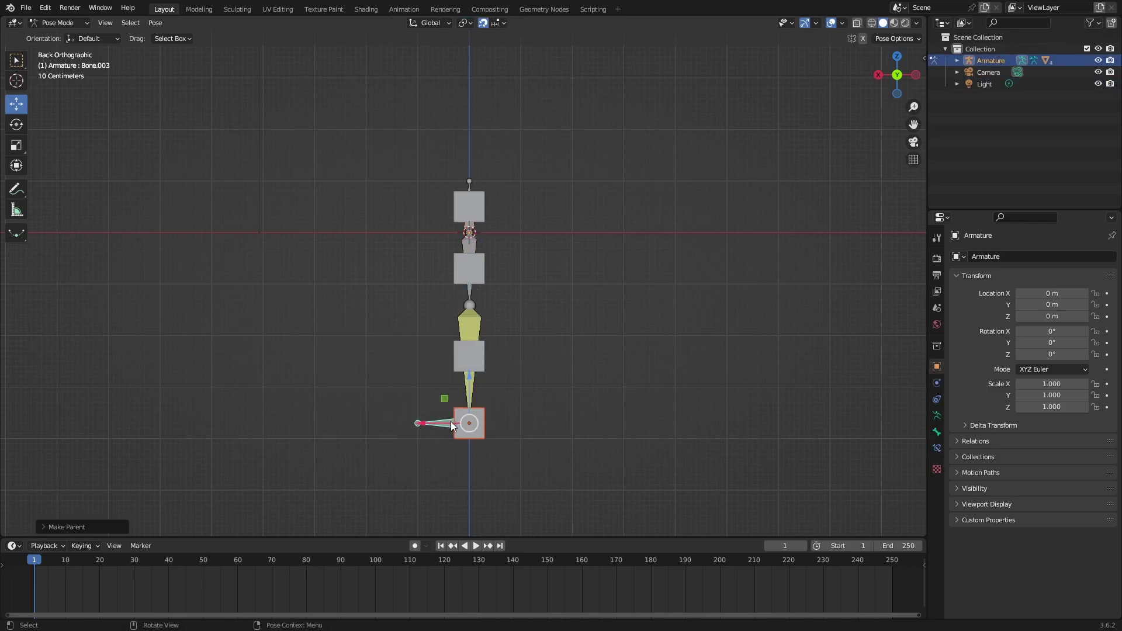
Try moving the foot bone upward to test how the leg bends, and cancel the moves
left_click_drag(450, 423, 457, 325)
key("ctrl+z")
left_click_drag(466, 416, 508, 337)
right_click(508, 337)
Switch from Pose Mode to Object Mode and examine the blocks attached to the leg in perspective
left_click(58, 22)
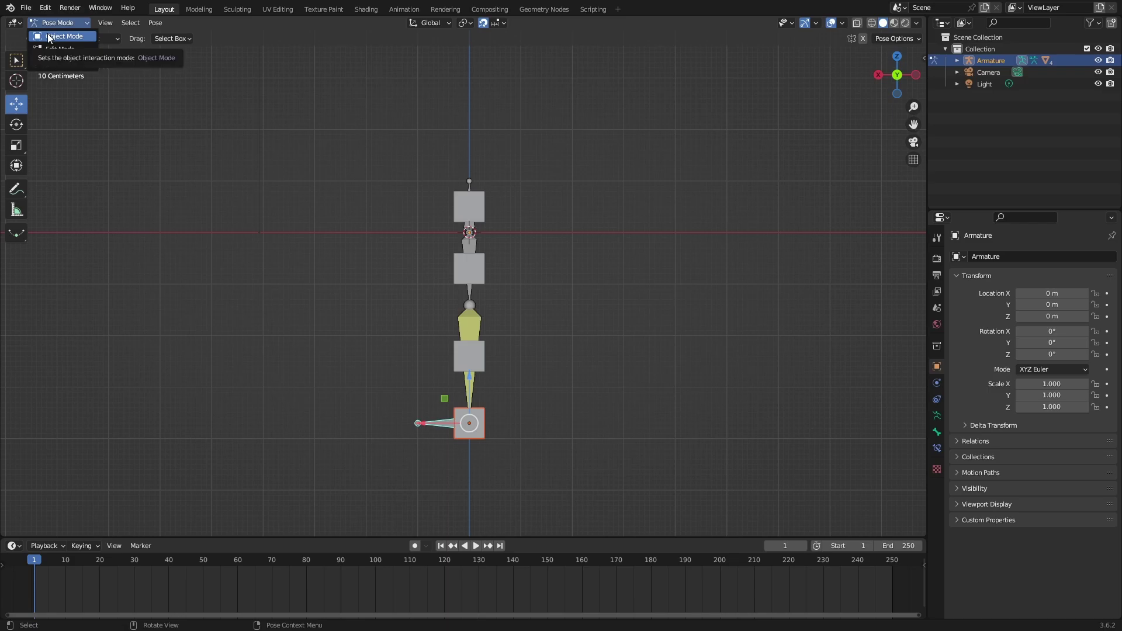
left_click(58, 36)
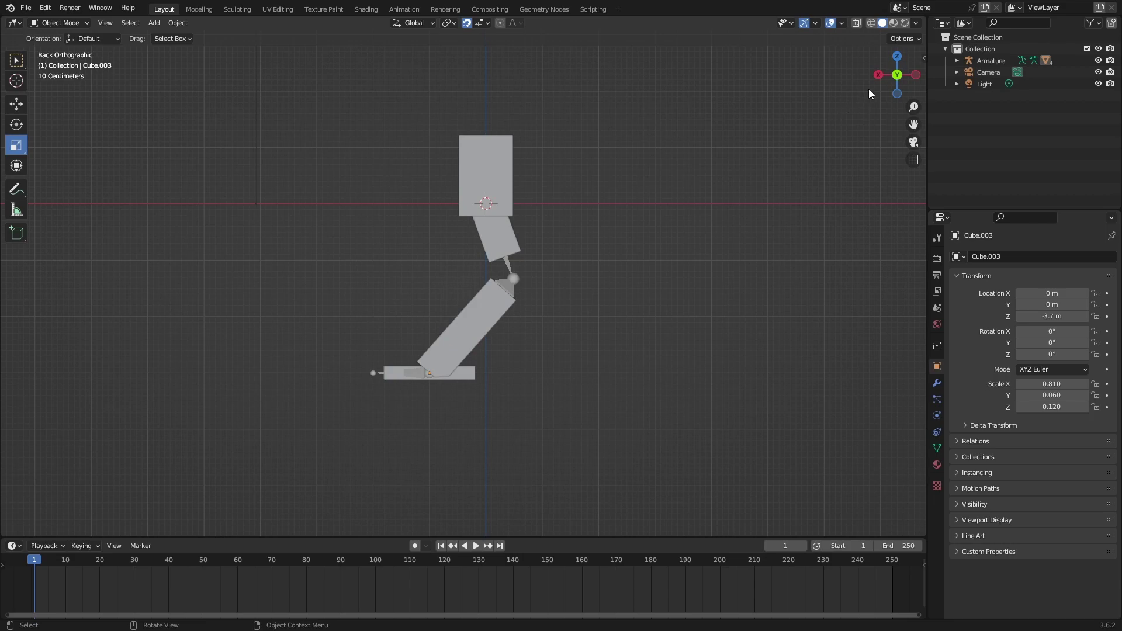
left_click_drag(876, 84, 864, 105)
scroll(581, 187, "up", 2)
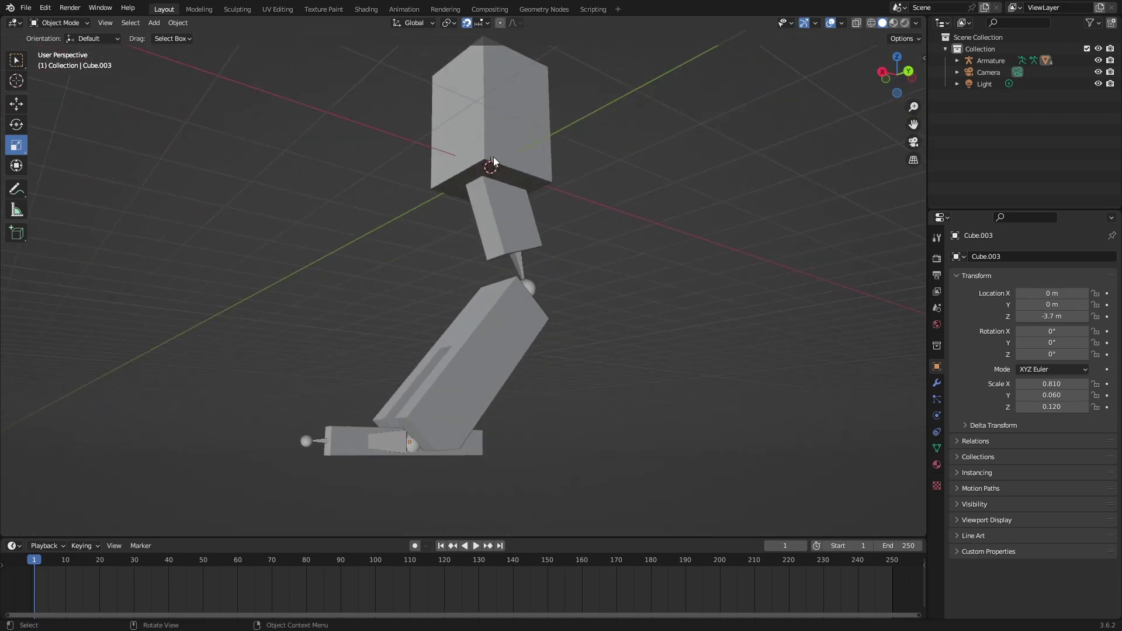
scroll(494, 158, "down", 2)
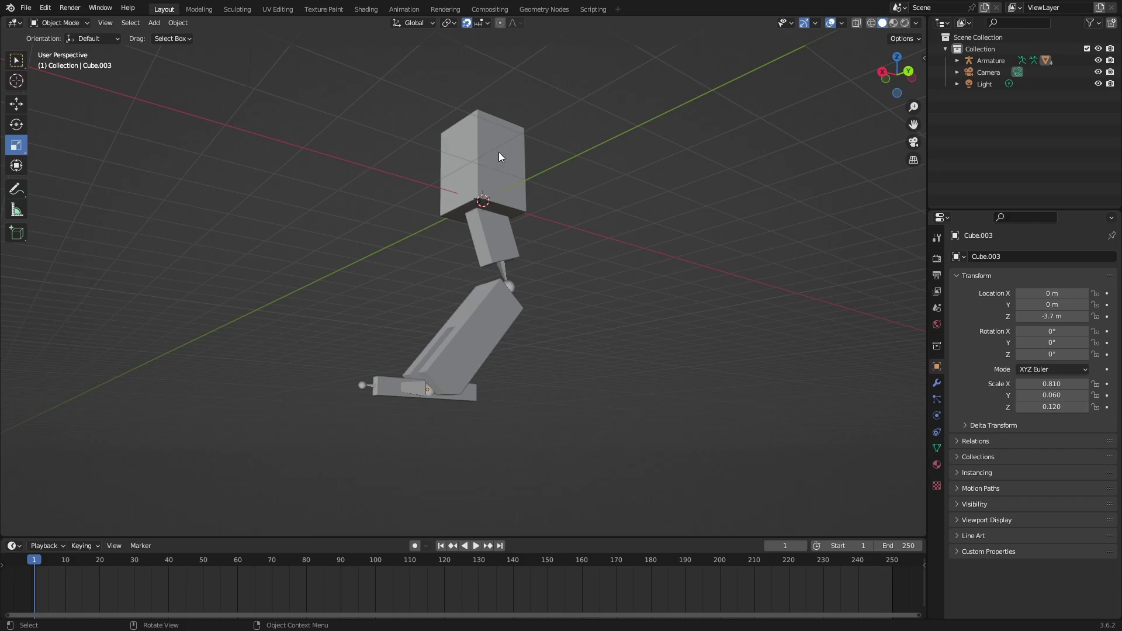
Select the armature, enter Pose Mode and insert a Location & Rotation keyframe on the foot bone at frame 1
left_click(908, 72)
left_click_drag(912, 125, 794, 221)
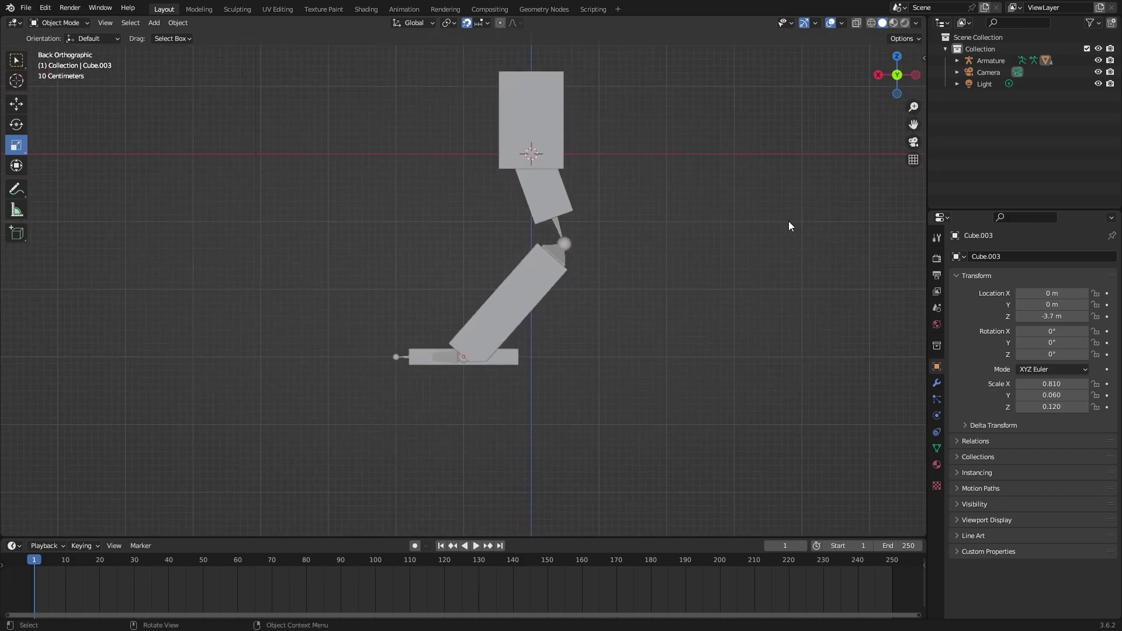
left_click(402, 358)
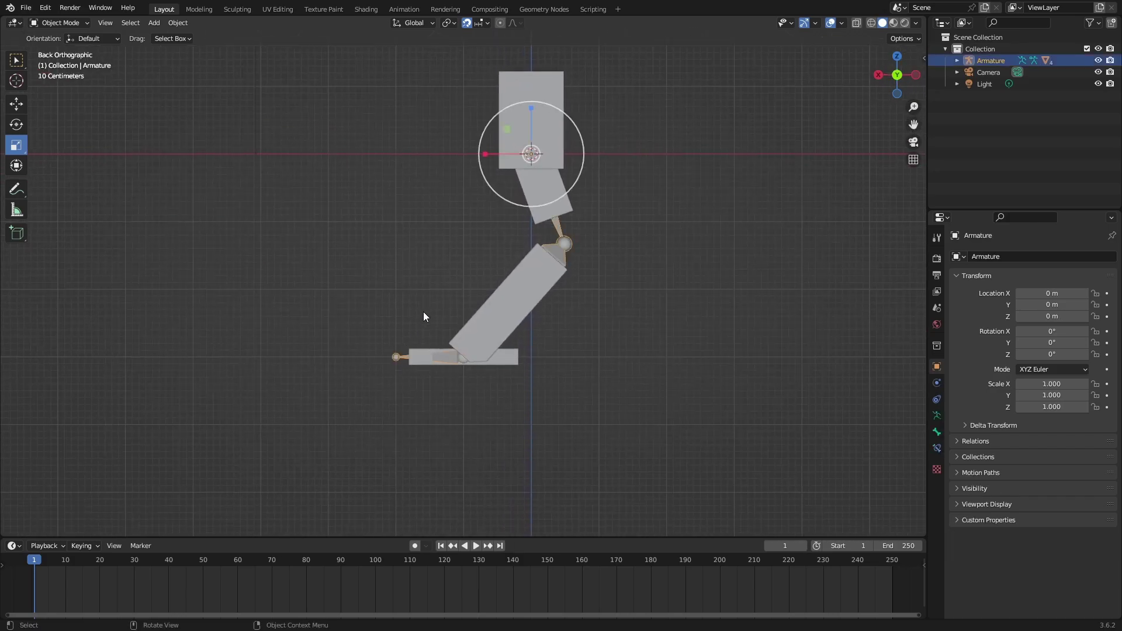
key("ctrl+Tab")
left_click(410, 412)
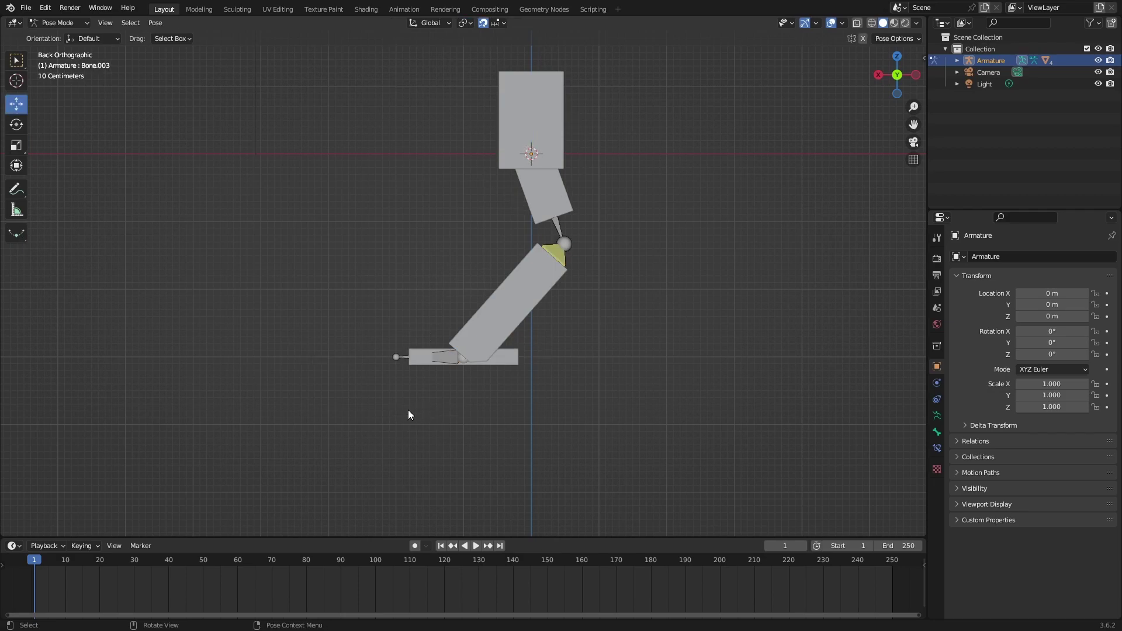
left_click(406, 355)
key("i")
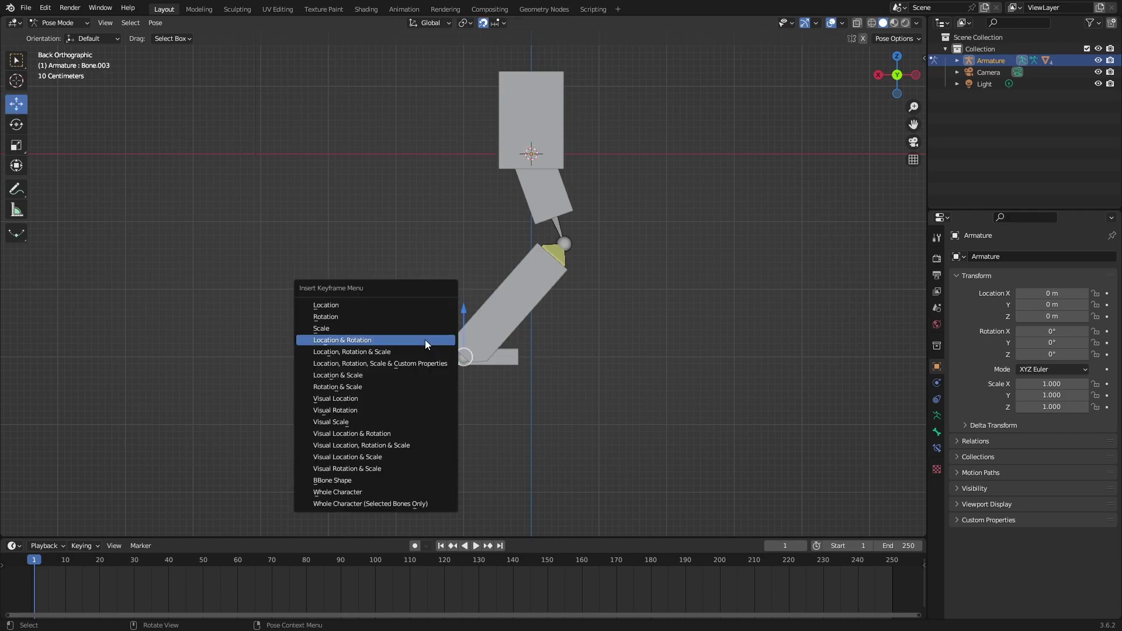
left_click(374, 342)
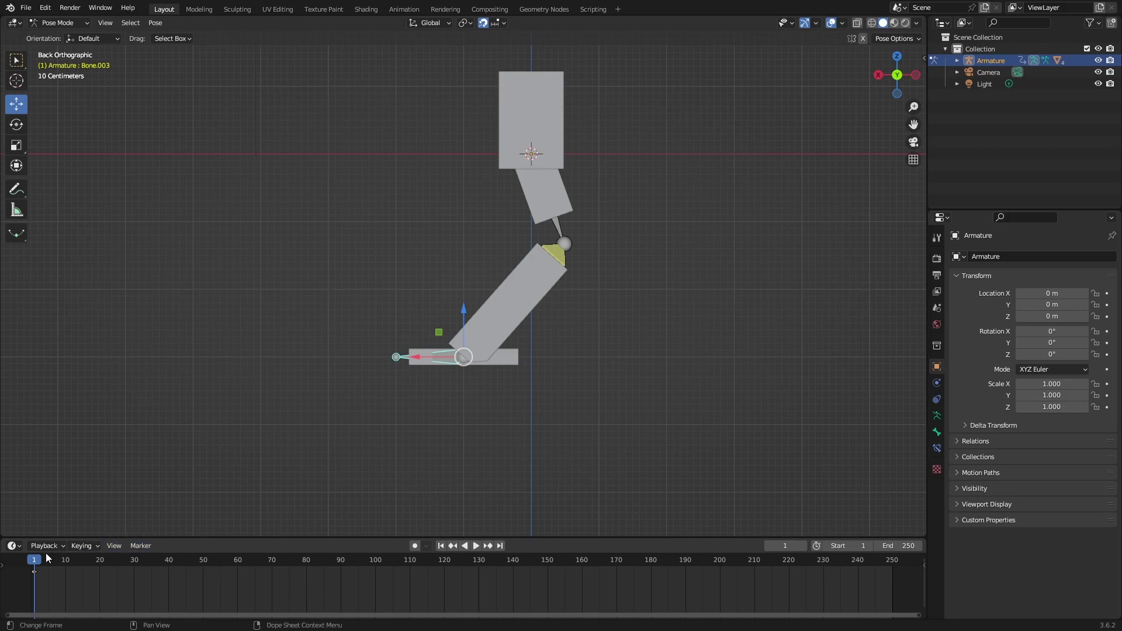
At frame 20, move the foot bone up 1 m along Z and insert a Location & Rotation keyframe
key("space")
left_click_drag(58, 563, 100, 562)
left_click_drag(462, 331, 458, 258)
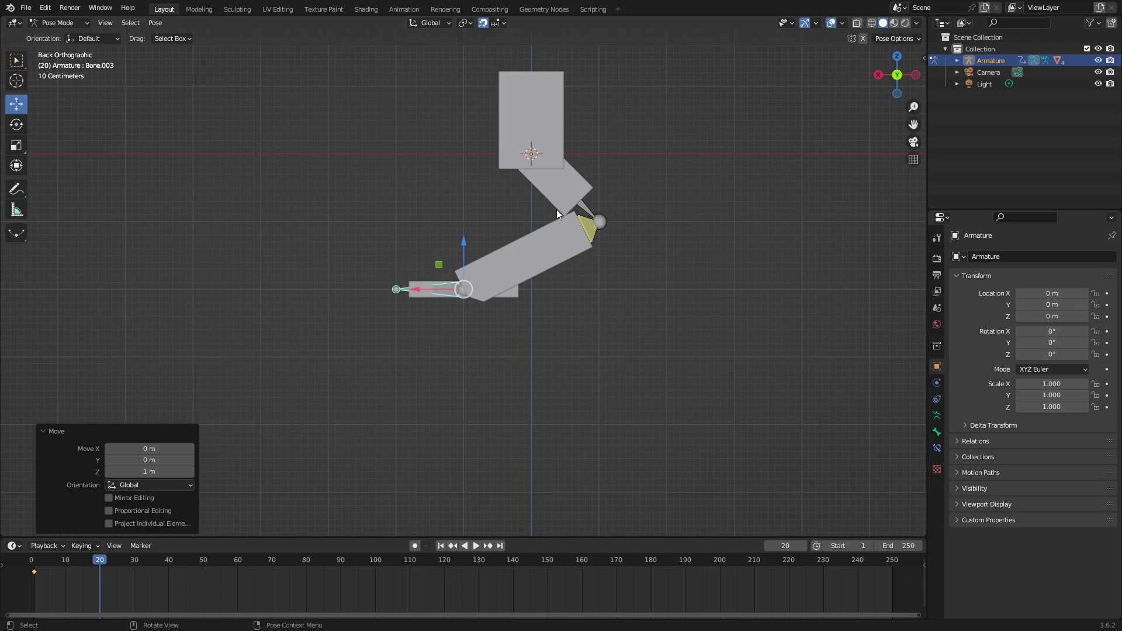
key("i")
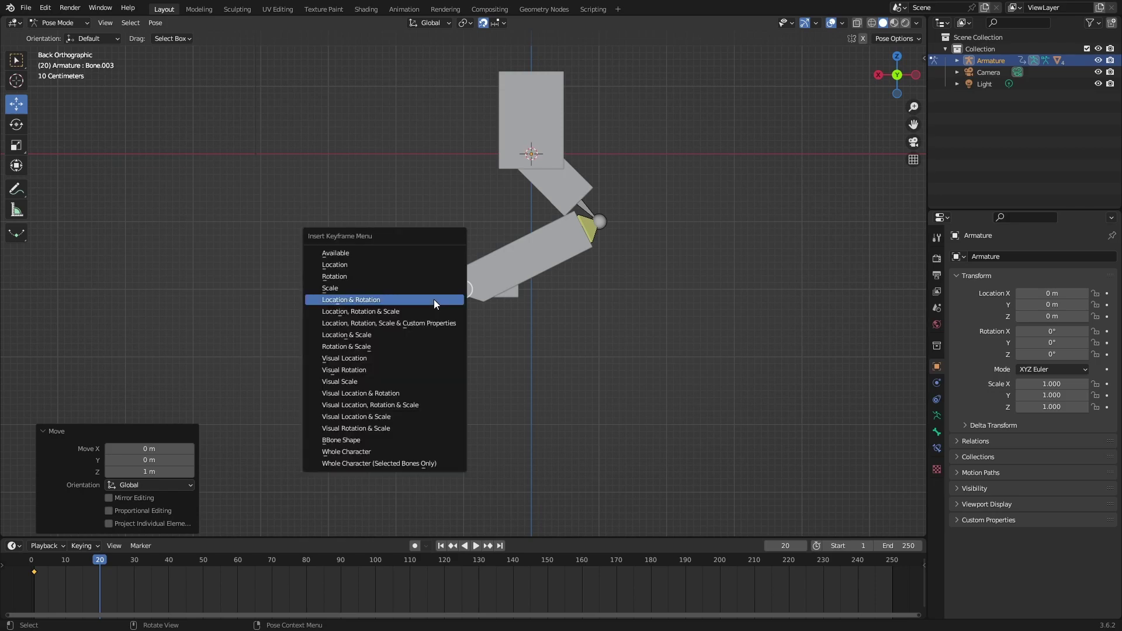
left_click(375, 299)
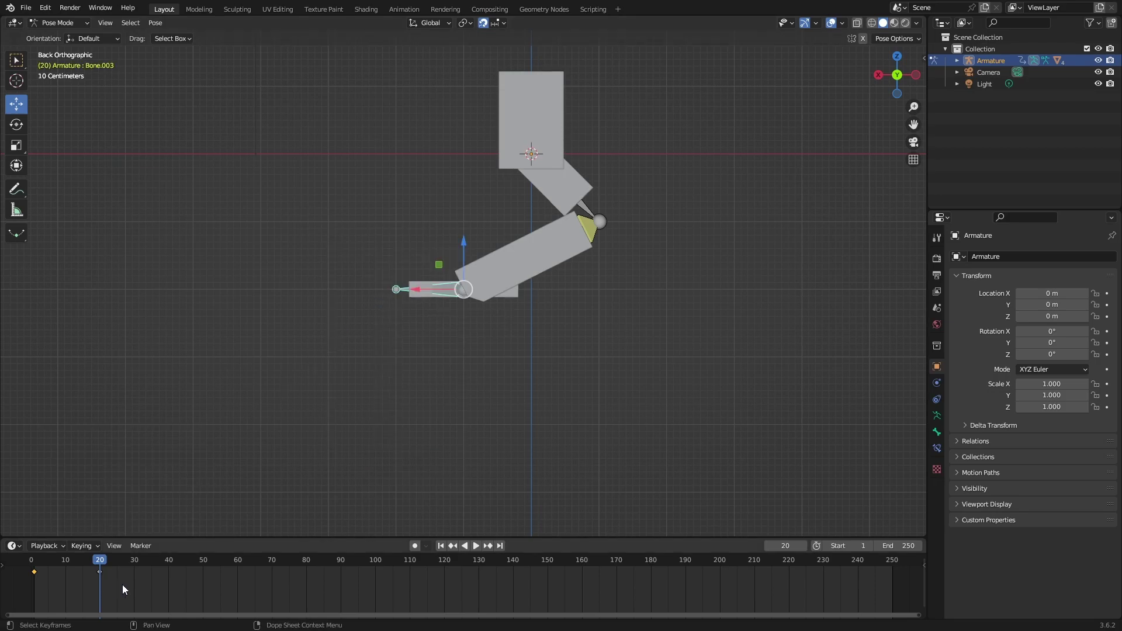
Paste the foot bone's frame 1 keyframe at frame 40 and play the animation from the start
left_click(171, 558)
key("ctrl+v")
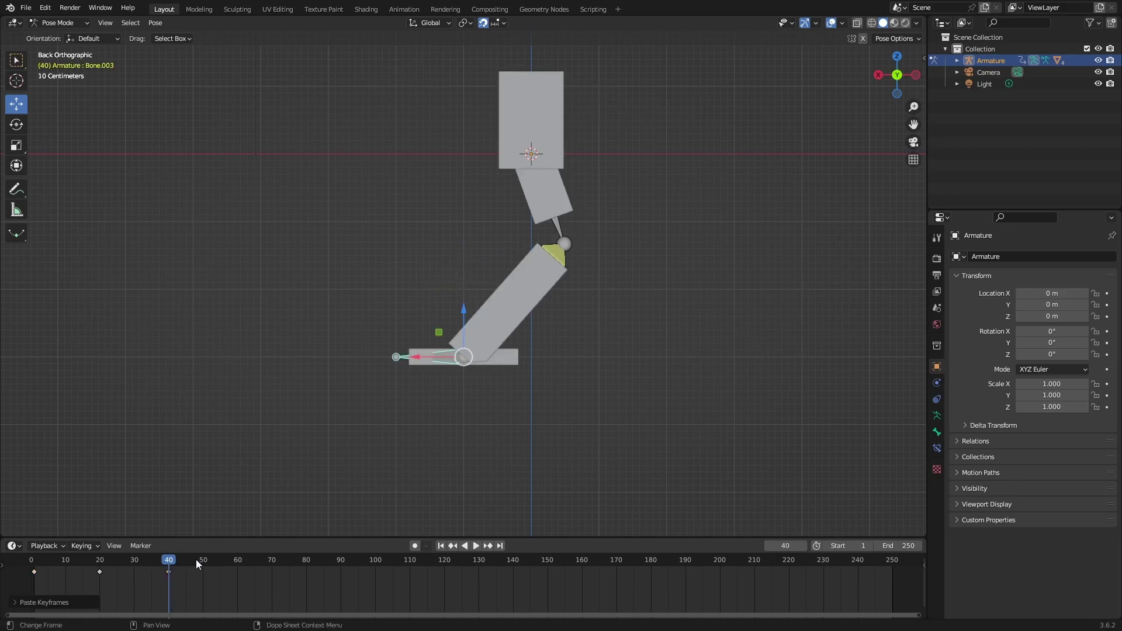
left_click_drag(173, 553, 22, 551)
key("space")
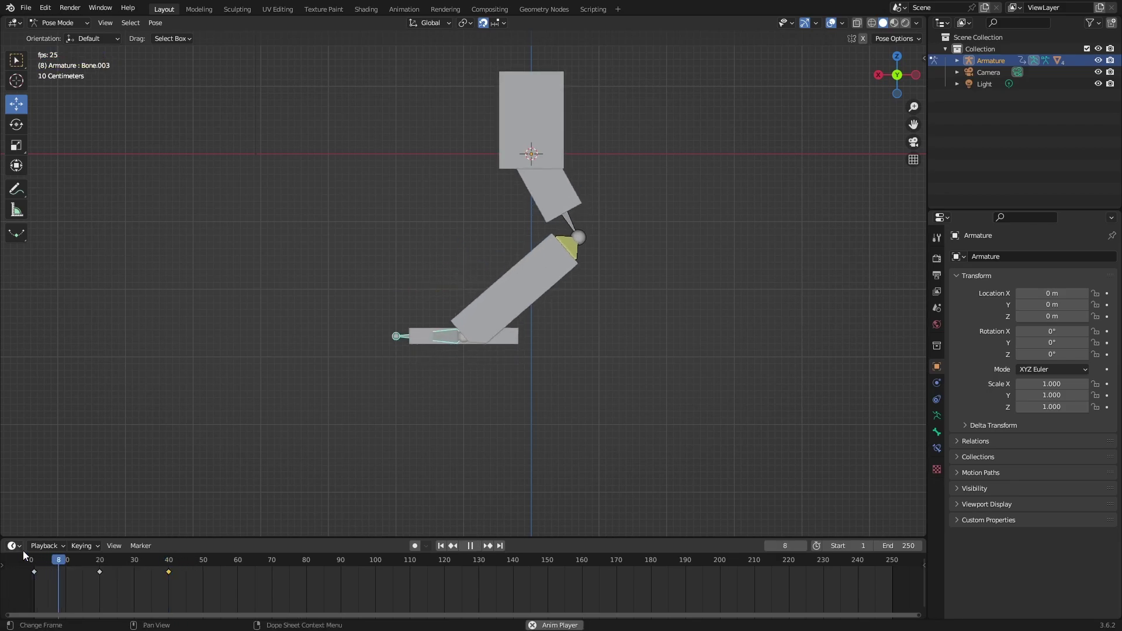
key("space")
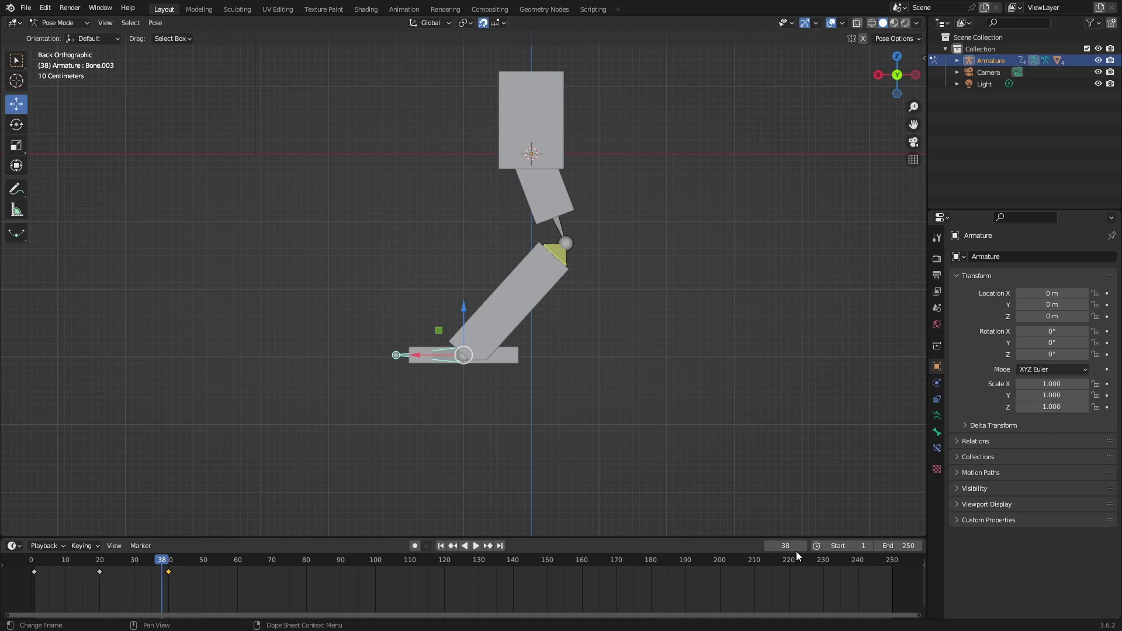
Set the animation's end frame to 40 and play the loop
left_click(905, 546)
type("40")
key("Return")
key("space")
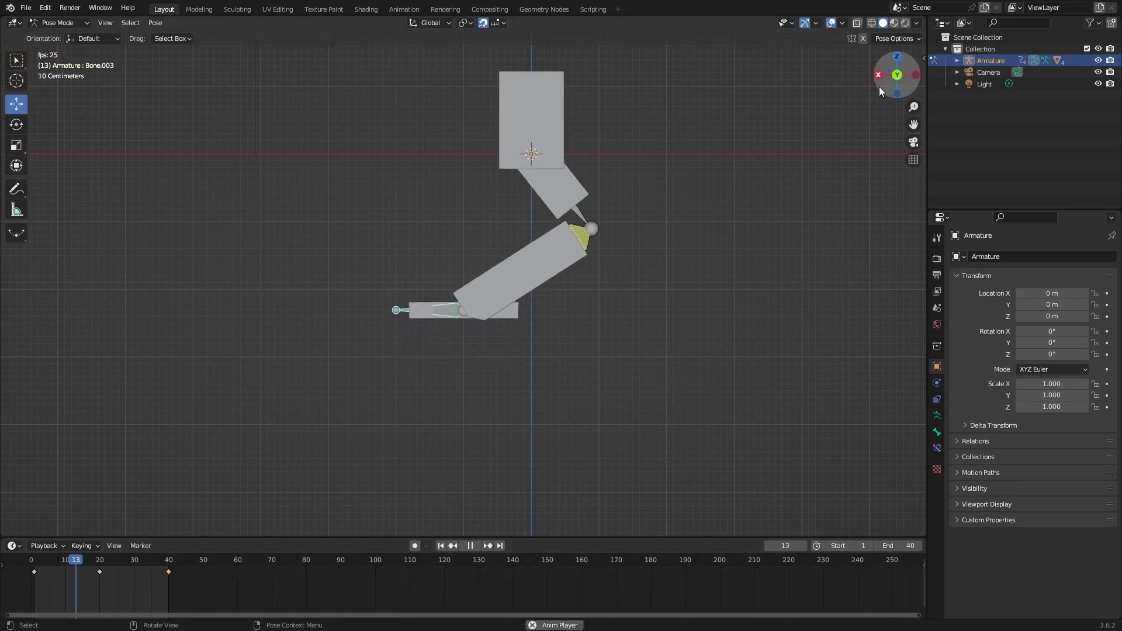
Select the thigh block in Object Mode and bevel its bottom edge on the inner side of the knee in Edit Mode
left_click_drag(879, 87, 848, 77)
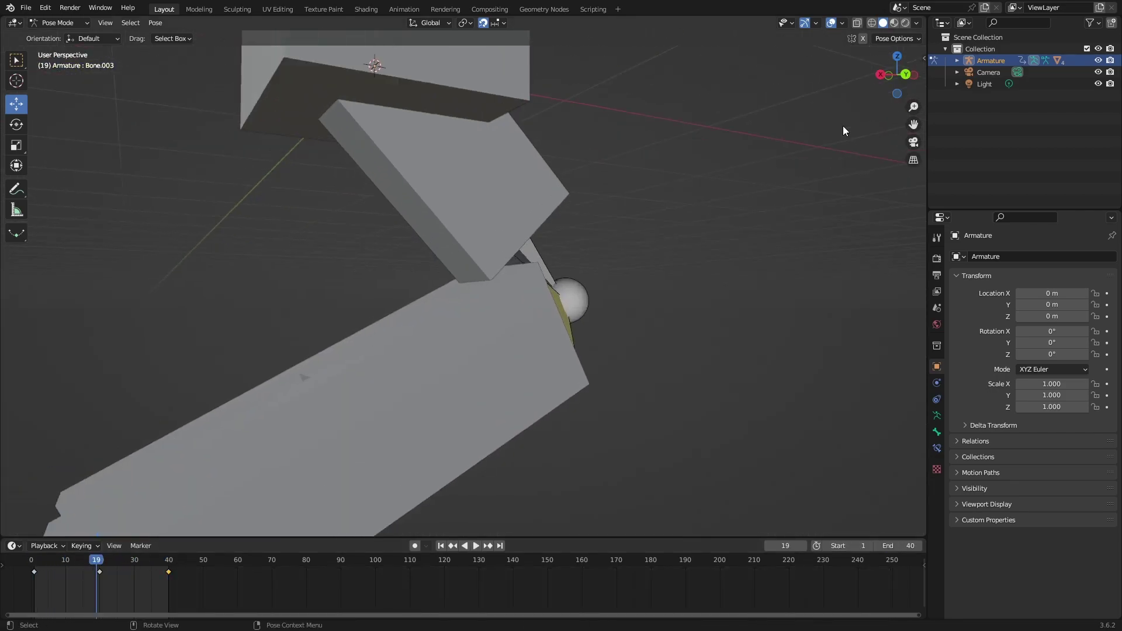
scroll(643, 236, "down", 6)
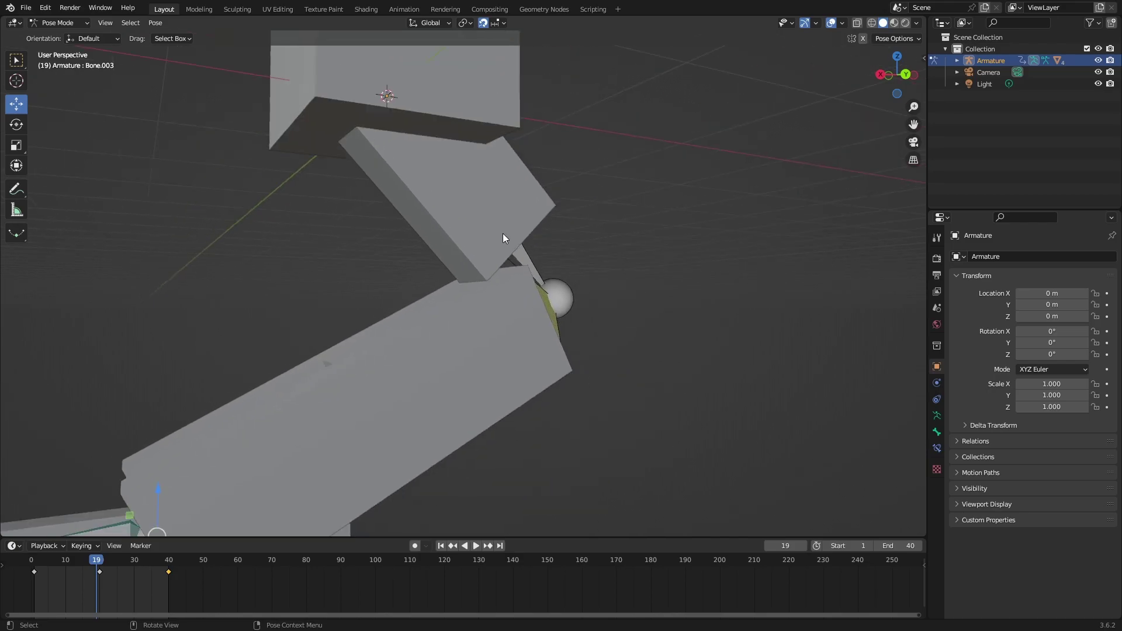
key("ctrl+Tab")
left_click(443, 232)
left_click(510, 239)
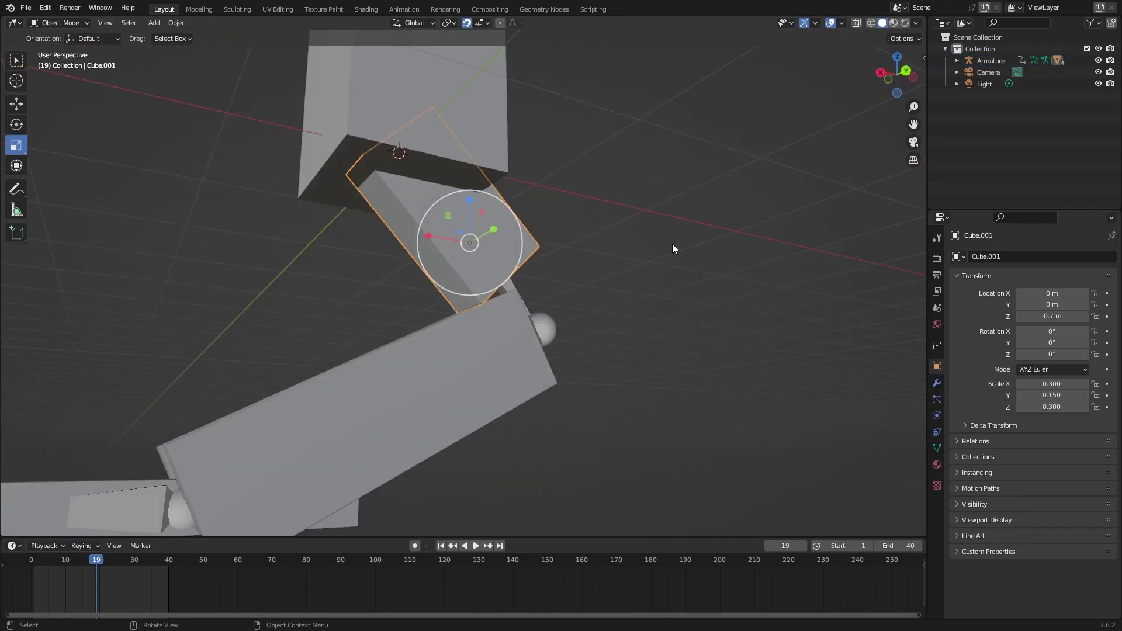
key("Tab")
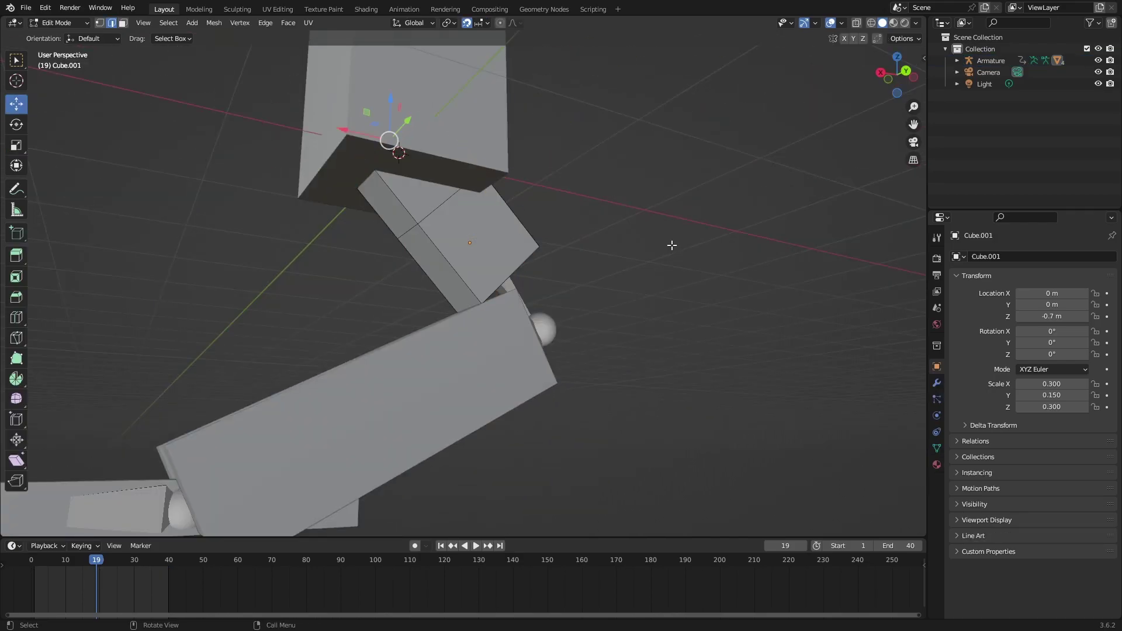
scroll(592, 258, "down", 1)
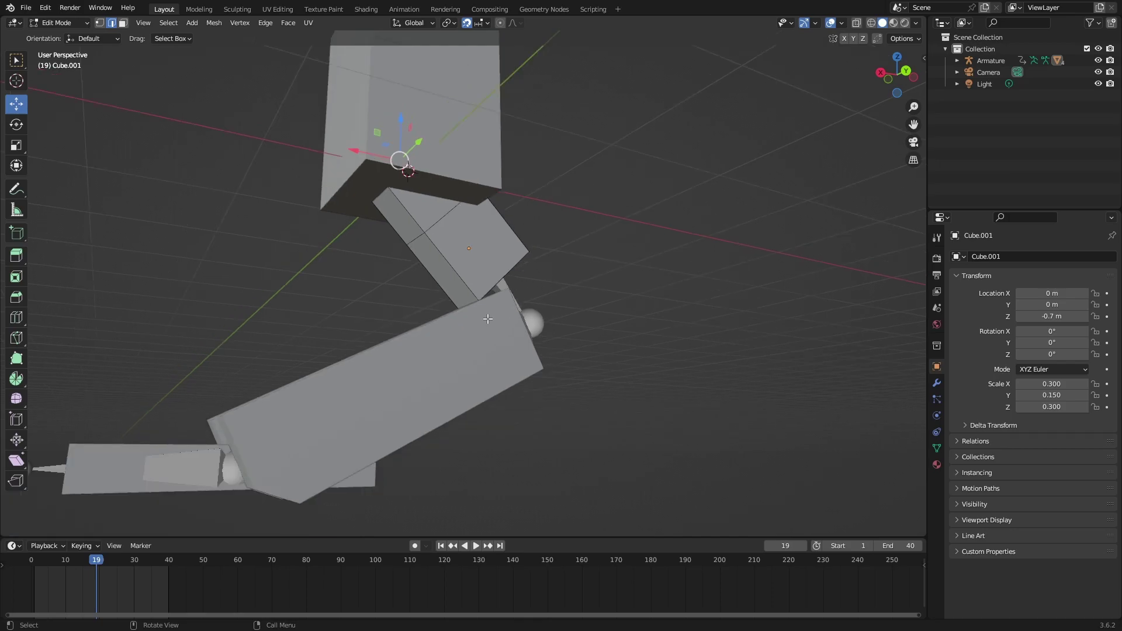
left_click(472, 304)
scroll(472, 309, "up", 3)
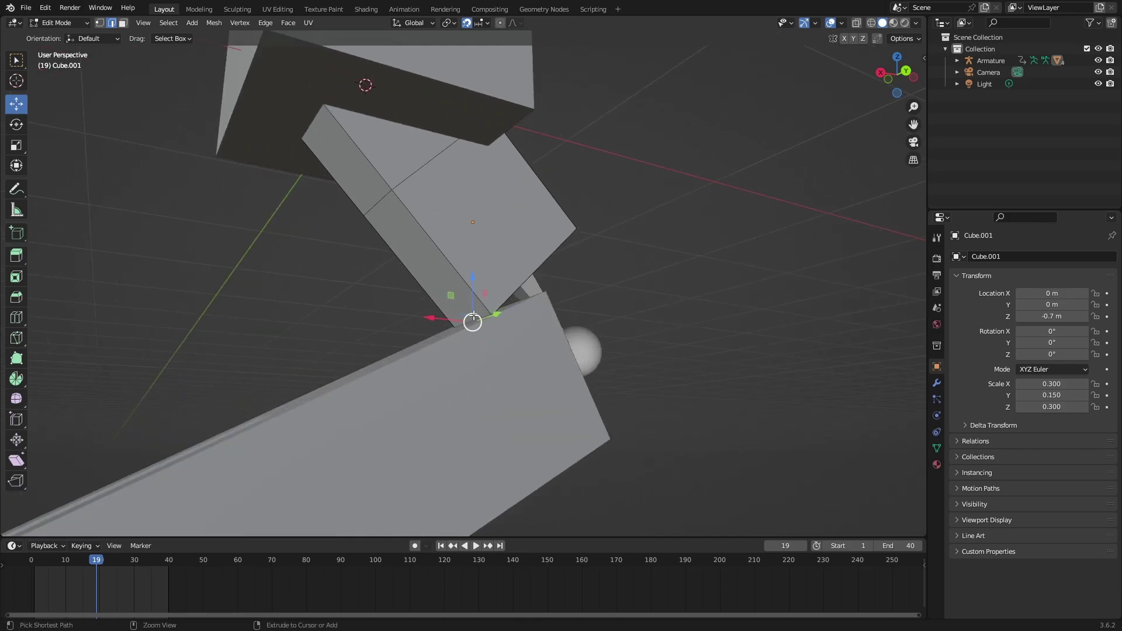
key("e")
left_click(489, 351)
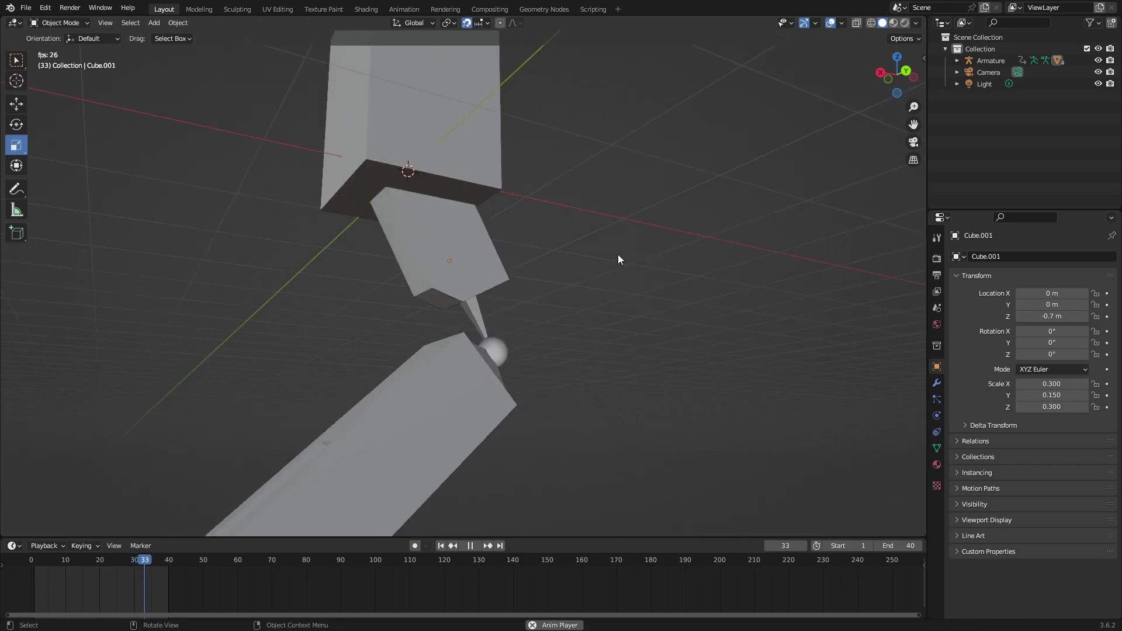
Hide the viewport overlays and play the animation to check the leg's motion from the back and at an angle
scroll(619, 255, "down", 3)
left_click(907, 71)
key("space")
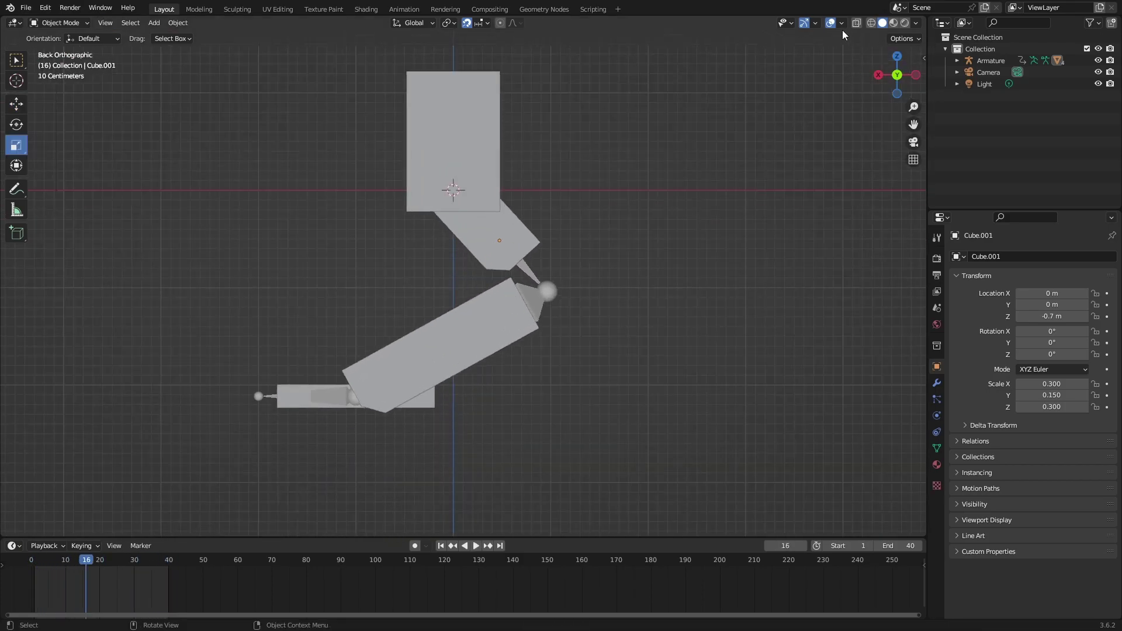
left_click(830, 22)
scroll(810, 67, "down", 3)
key("space")
mouse_move(872, 74)
left_mouse_down()
mouse_move(898, 75)
mouse_move(883, 70)
left_mouse_up()
scroll(887, 72, "up", 4)
scroll(883, 70, "down", 4)
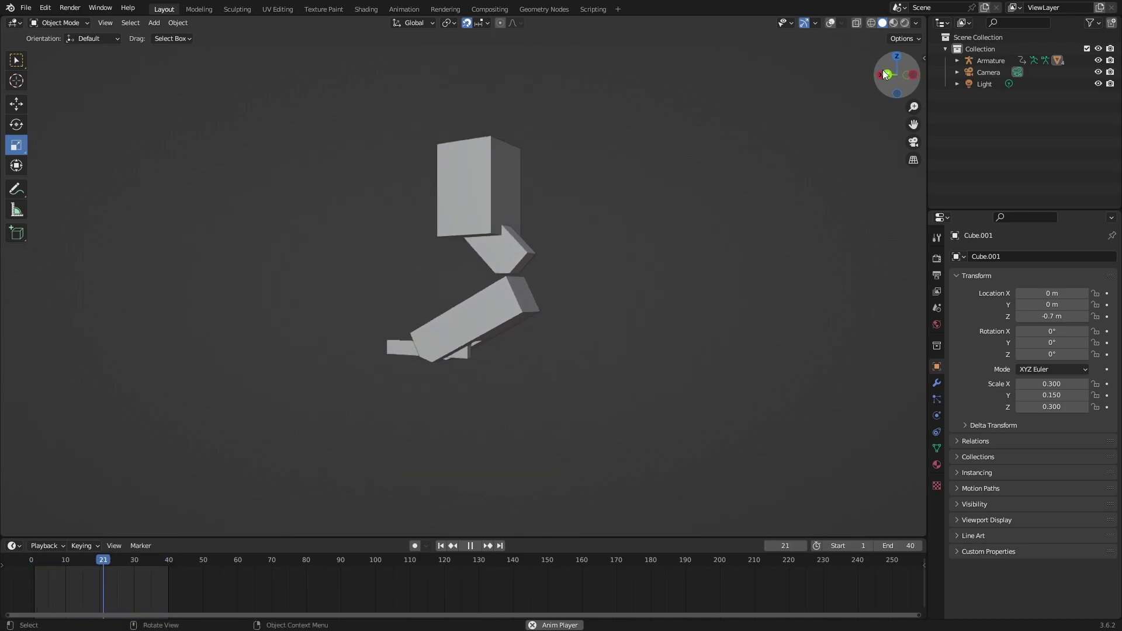
scroll(883, 70, "up", 1)
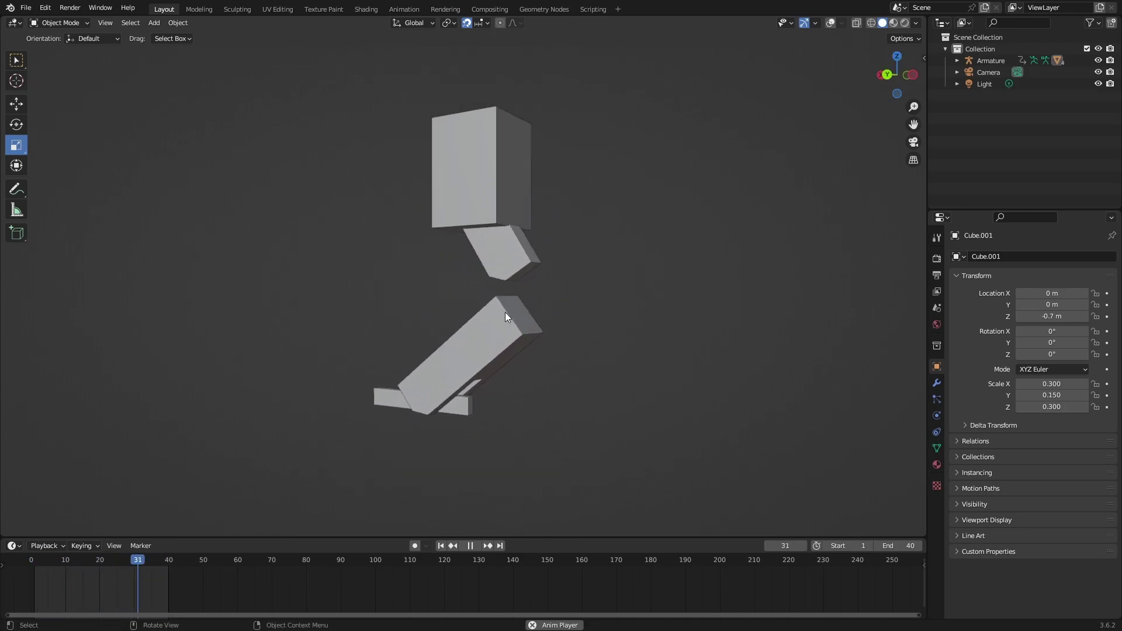
left_click(889, 76)
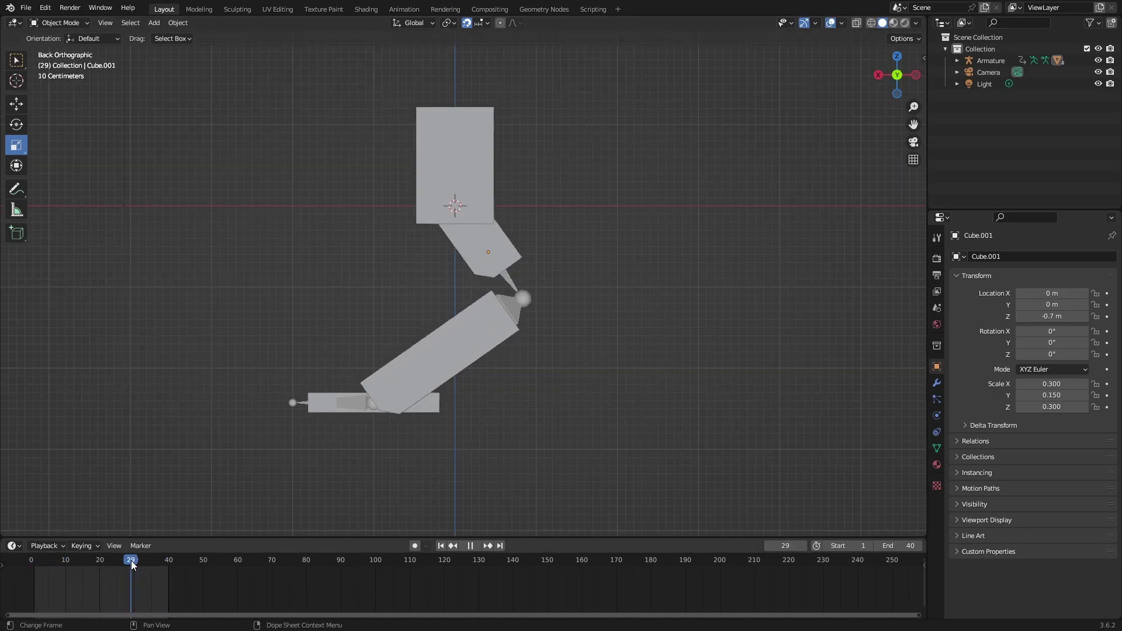
Show the viewport overlays again and stop the animation at frame 30
left_click_drag(131, 562, 134, 561)
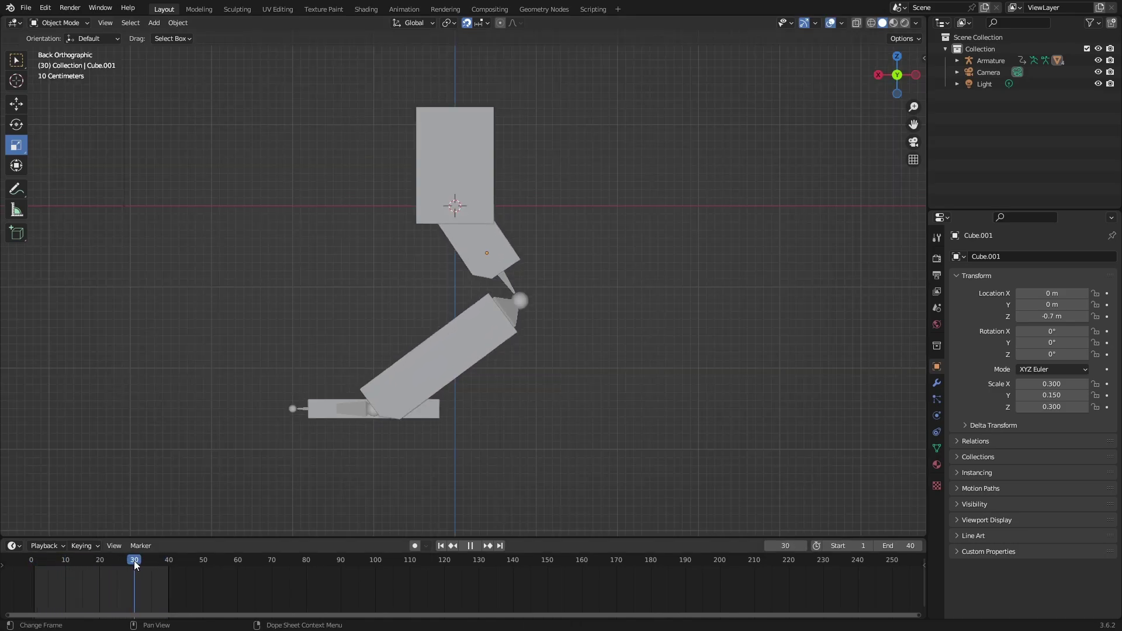
key("space")
scroll(714, 251, "up", 1)
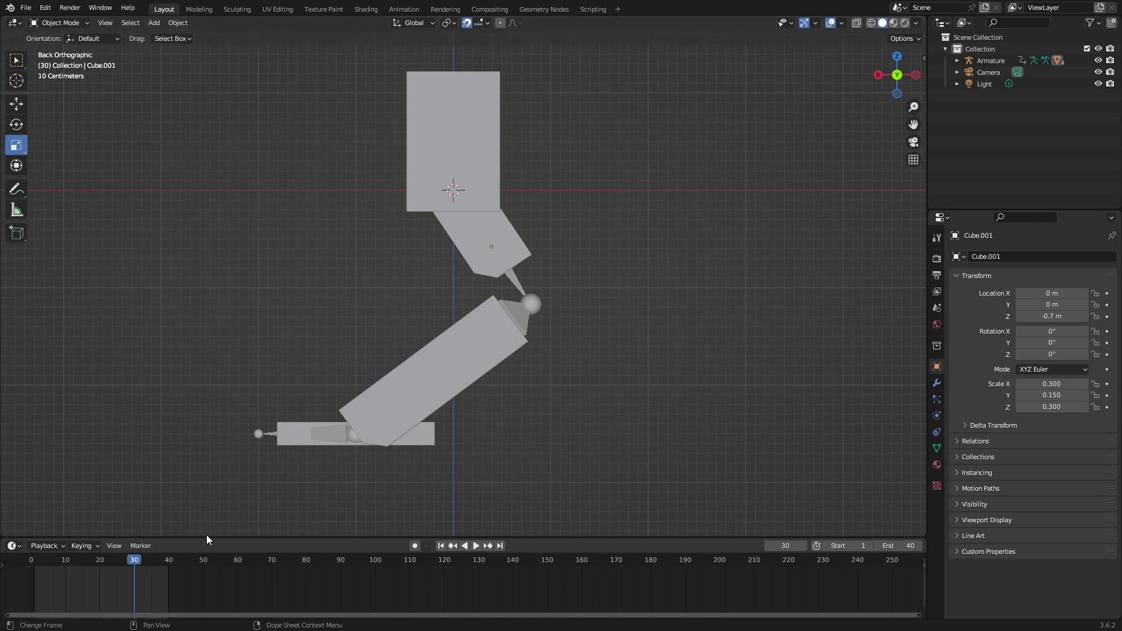
mouse_move(135, 562)
left_mouse_down()
mouse_move(105, 563)
mouse_move(134, 563)
left_mouse_up()
Add a Bezier curve with a 1 m radius at the world origin
scroll(570, 220, "down", 1)
key("shift+a")
mouse_move(567, 232)
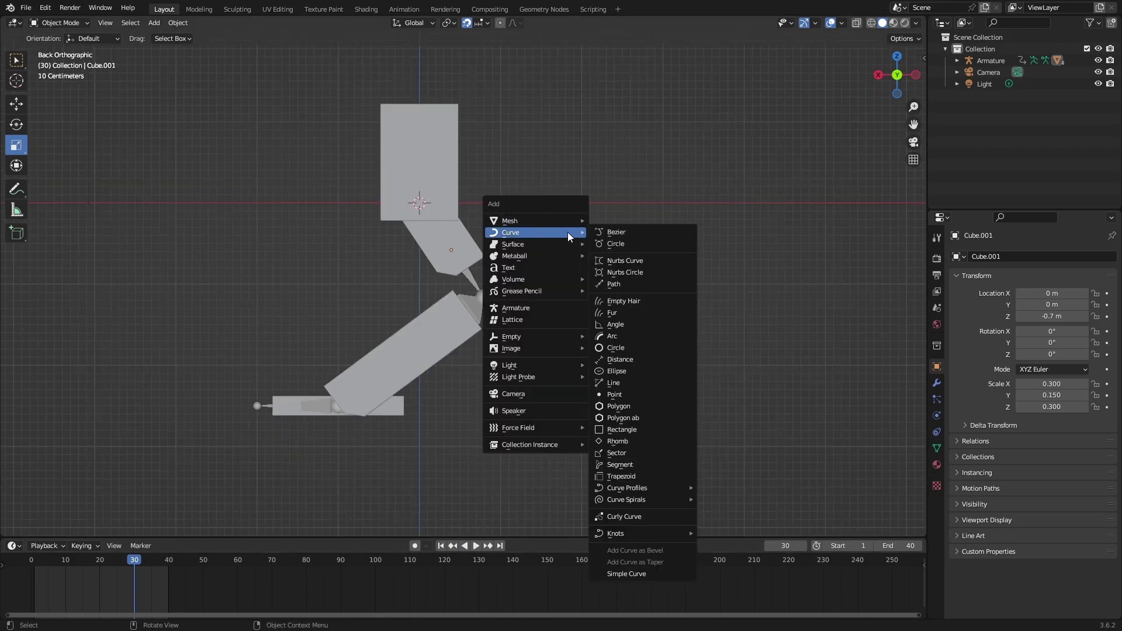
left_click(617, 232)
scroll(760, 143, "down", 2)
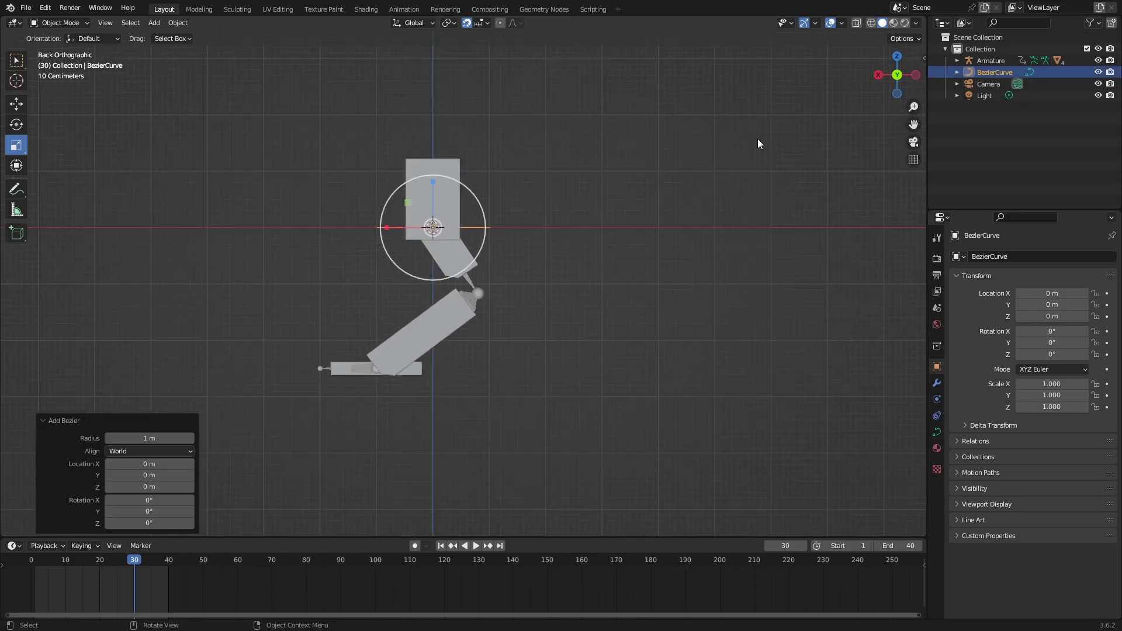
Rotate the Bezier curve 90° about the X axis in the left orthographic view
left_click(916, 76)
key("r")
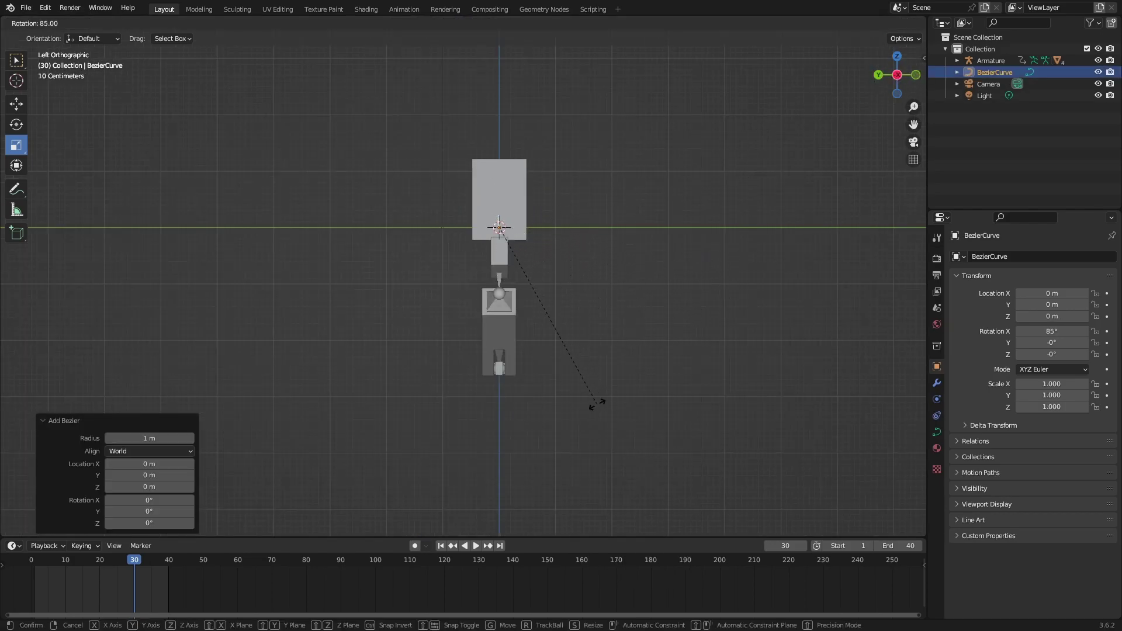
left_click(594, 414)
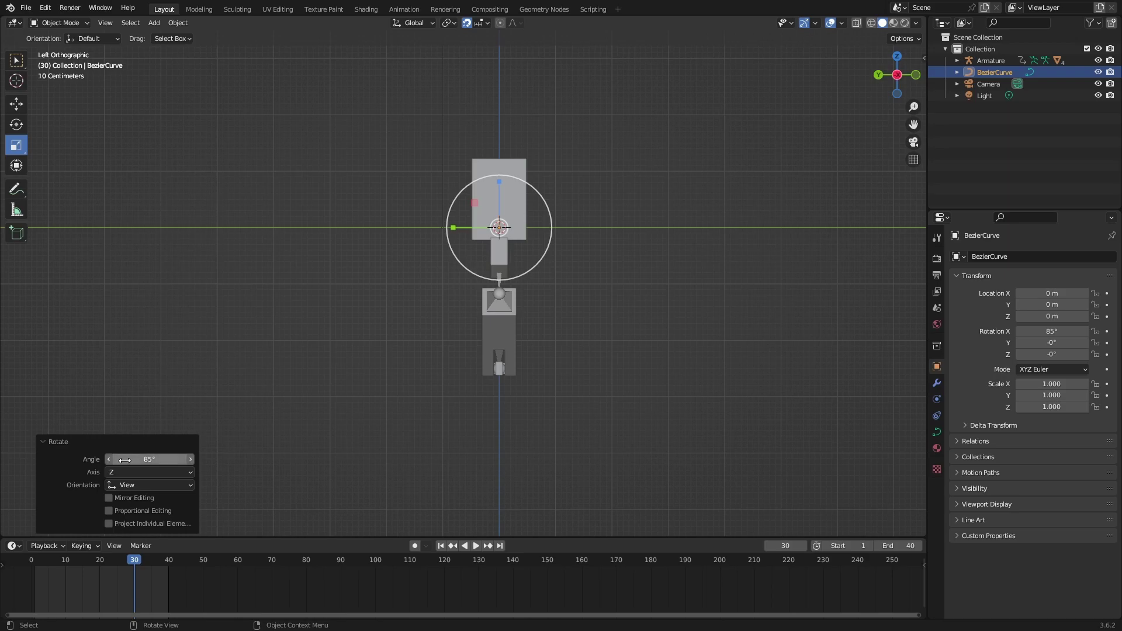
left_click(156, 460)
type("90")
key("Return")
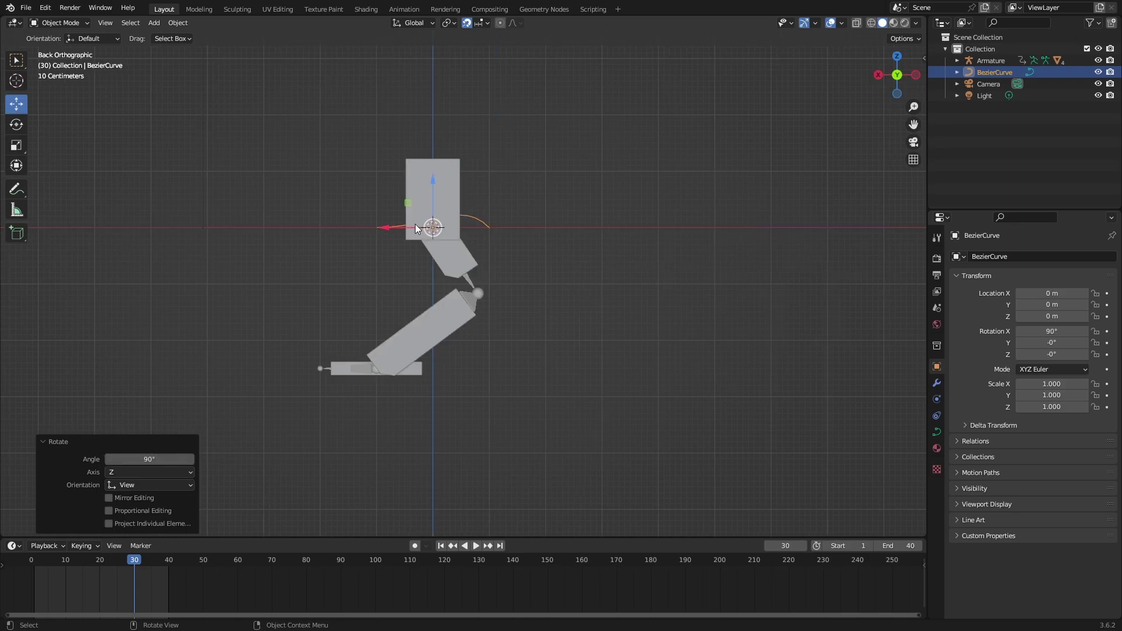
Stand the curve upright with Rotation Y at -90° and move it beside the knee at X -0.9 m, Z -1.1 m
left_click_drag(418, 229, 492, 228)
left_click_drag(537, 231, 483, 291)
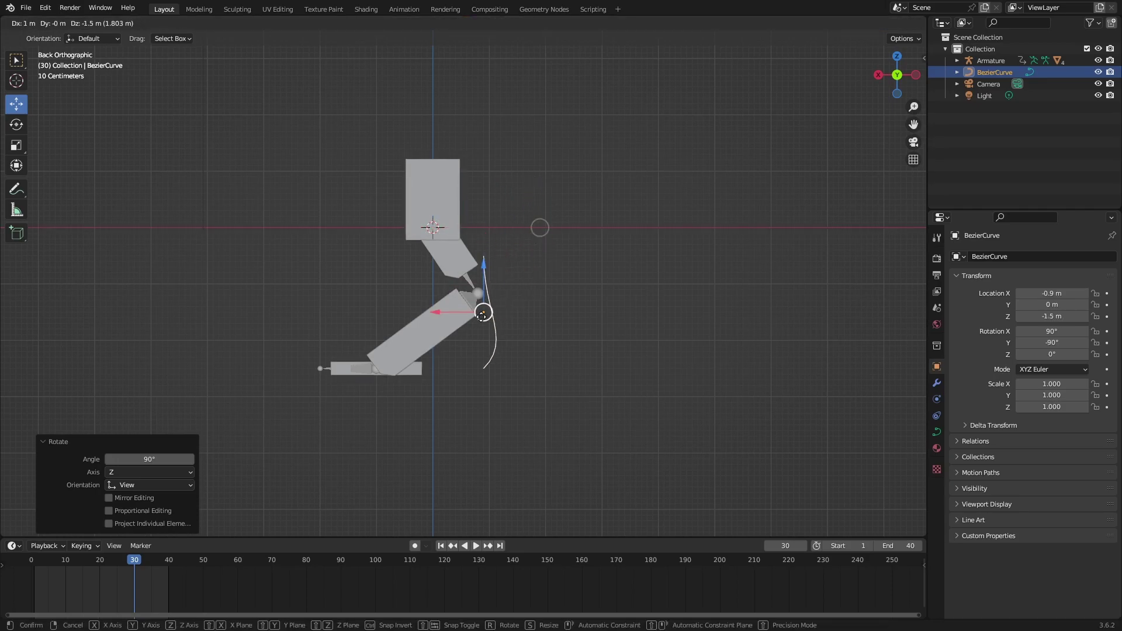
key("KP_Decimal")
left_click_drag(913, 124, 827, 177)
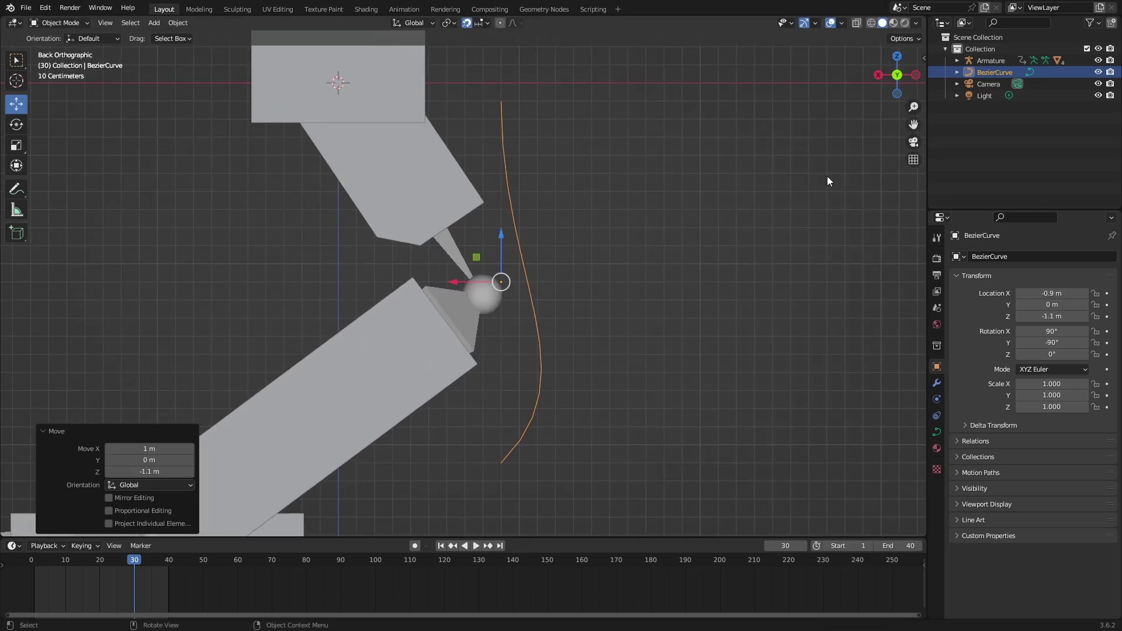
Scale the curve to 0.3 and shift it 0.2 m along X toward the knee gap
type("s.3")
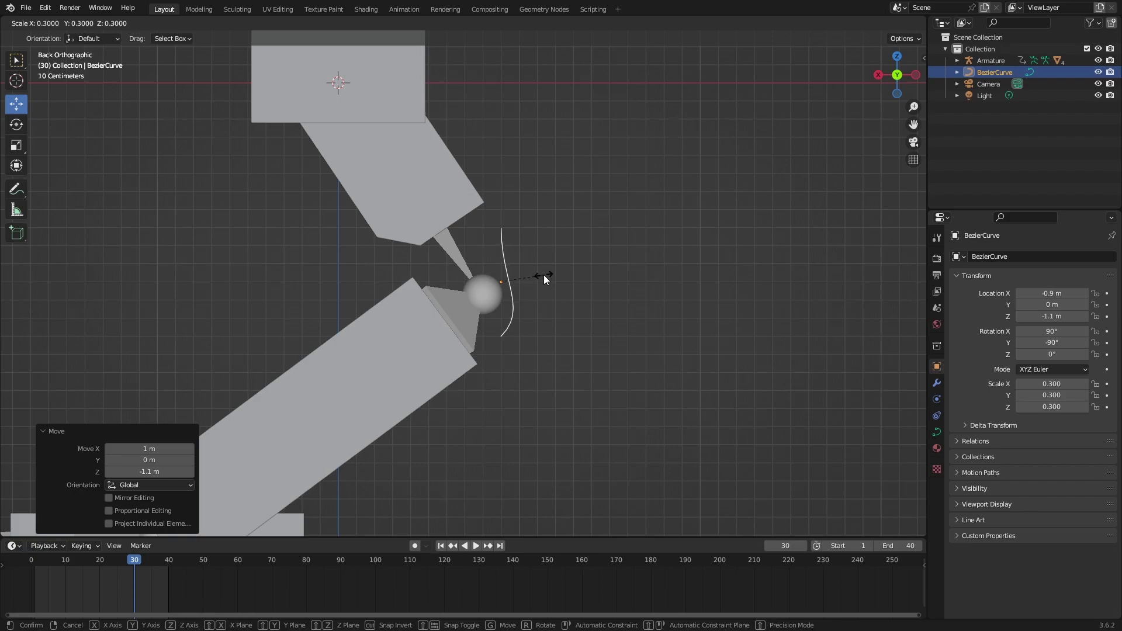
key("Return")
left_click_drag(498, 286, 488, 290)
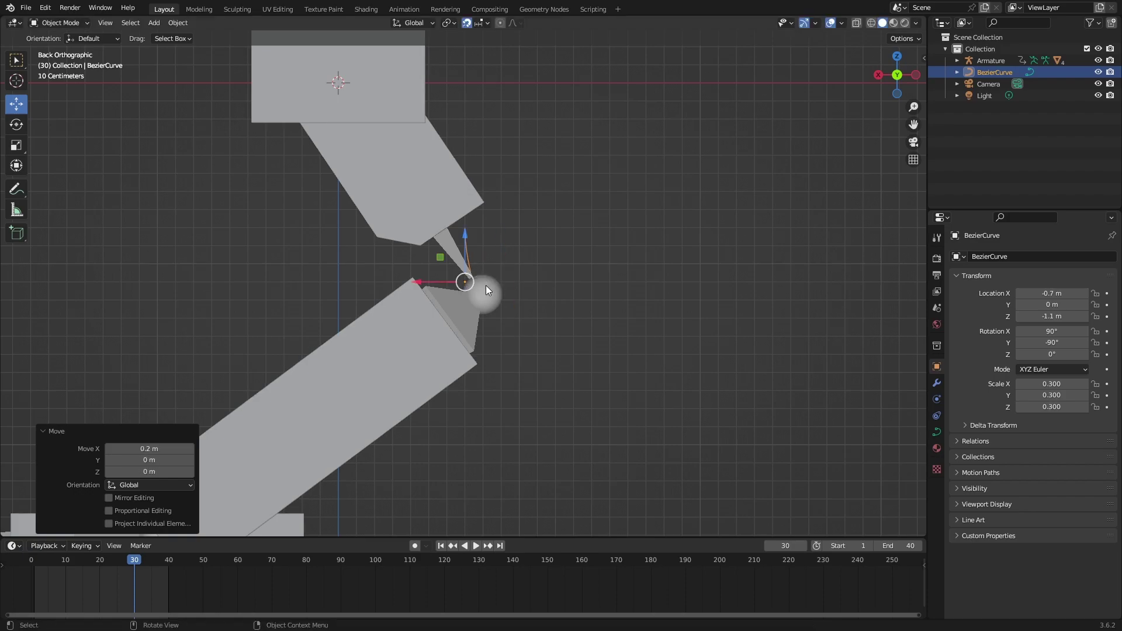
Turn off the Bones display in the viewport overlays
left_click(841, 22)
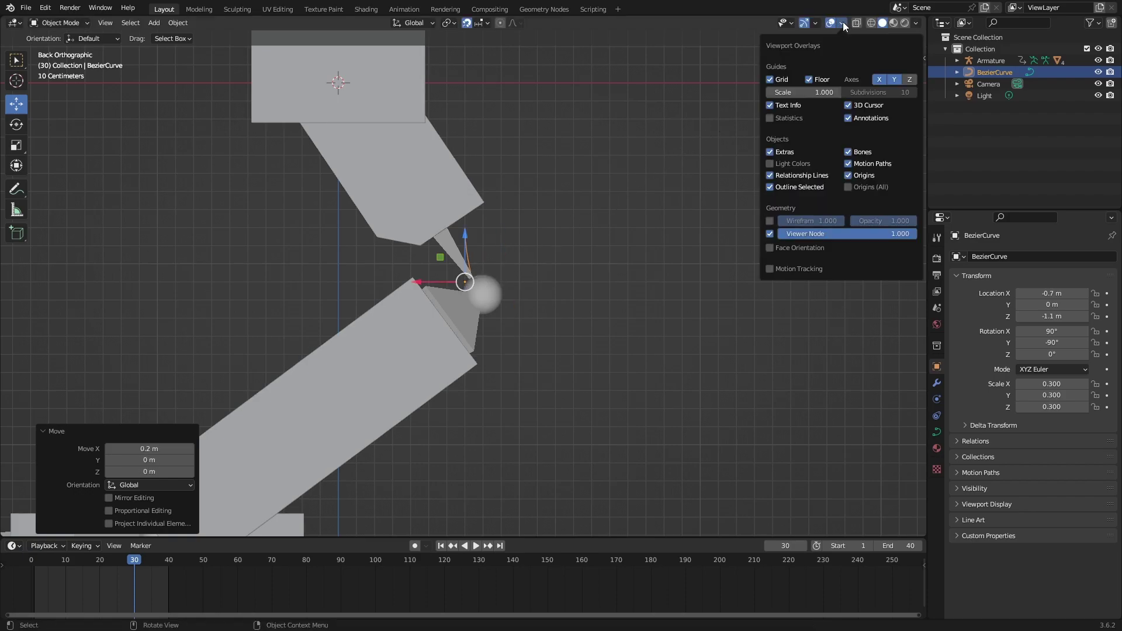
left_click(850, 155)
scroll(624, 252, "up", 1)
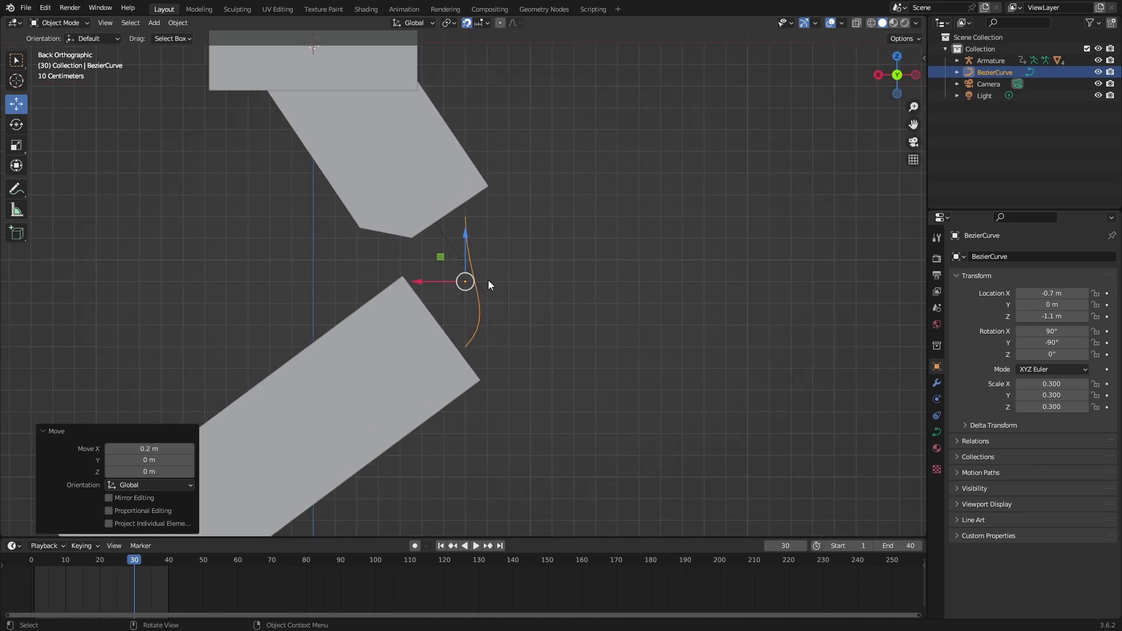
left_click(480, 339)
left_click(472, 260)
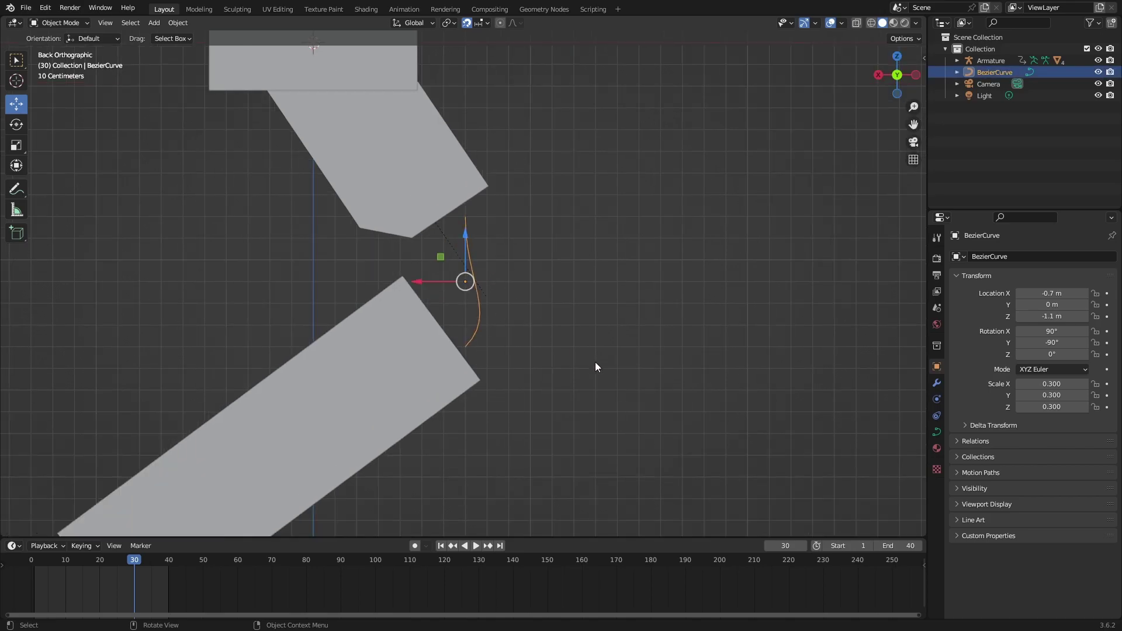
Give the curve a round bevel with a depth of 0.22 m to form a tube
left_click(937, 432)
left_click(996, 441)
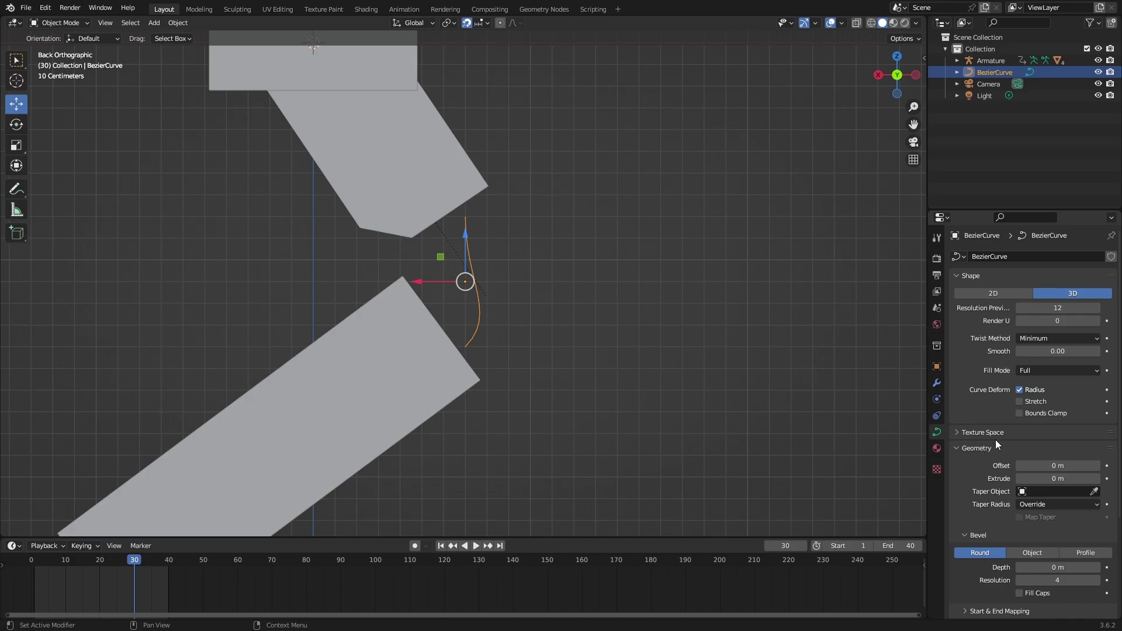
scroll(996, 441, "down", 5)
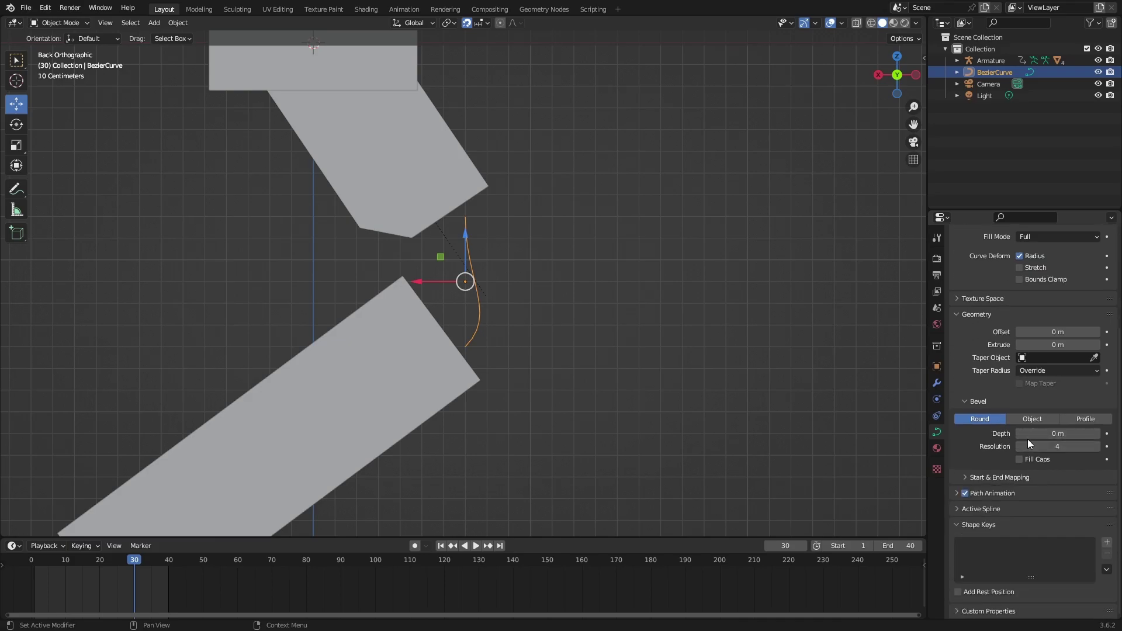
left_click_drag(1028, 439, 1078, 440)
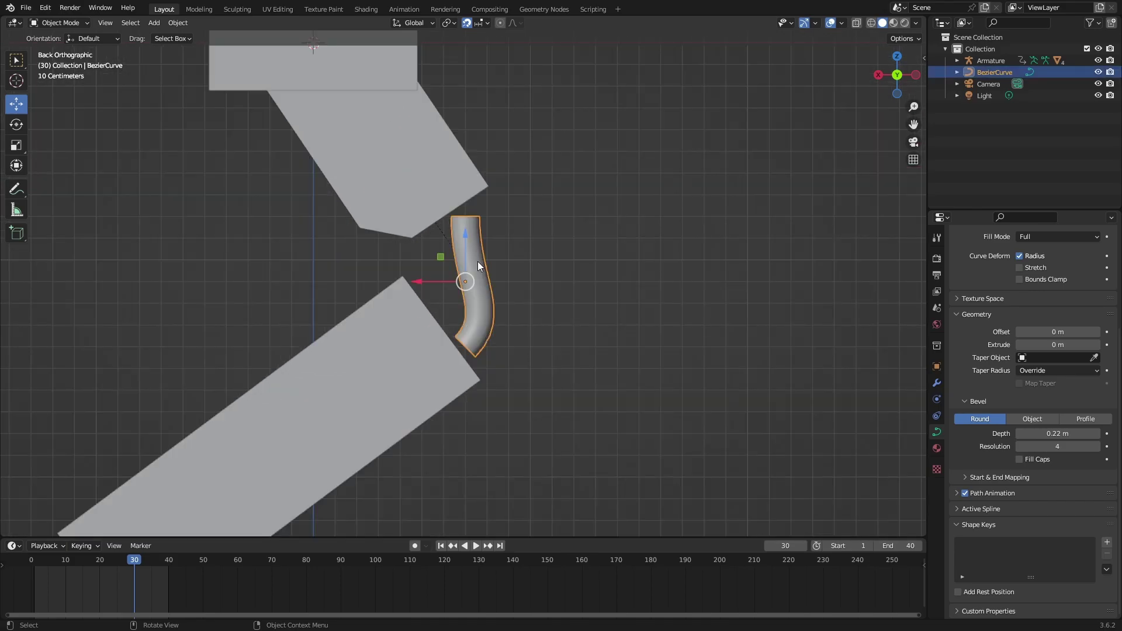
Enter Edit Mode on the curve and hook its upper control point to a new empty
key("Tab")
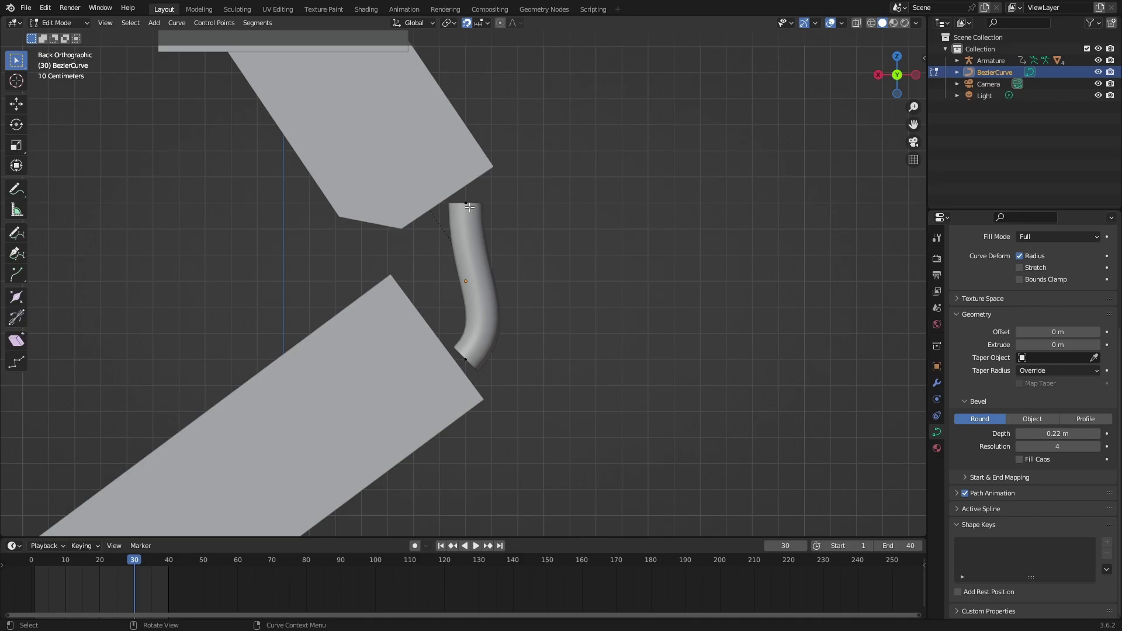
left_click(470, 207)
key("ctrl+h")
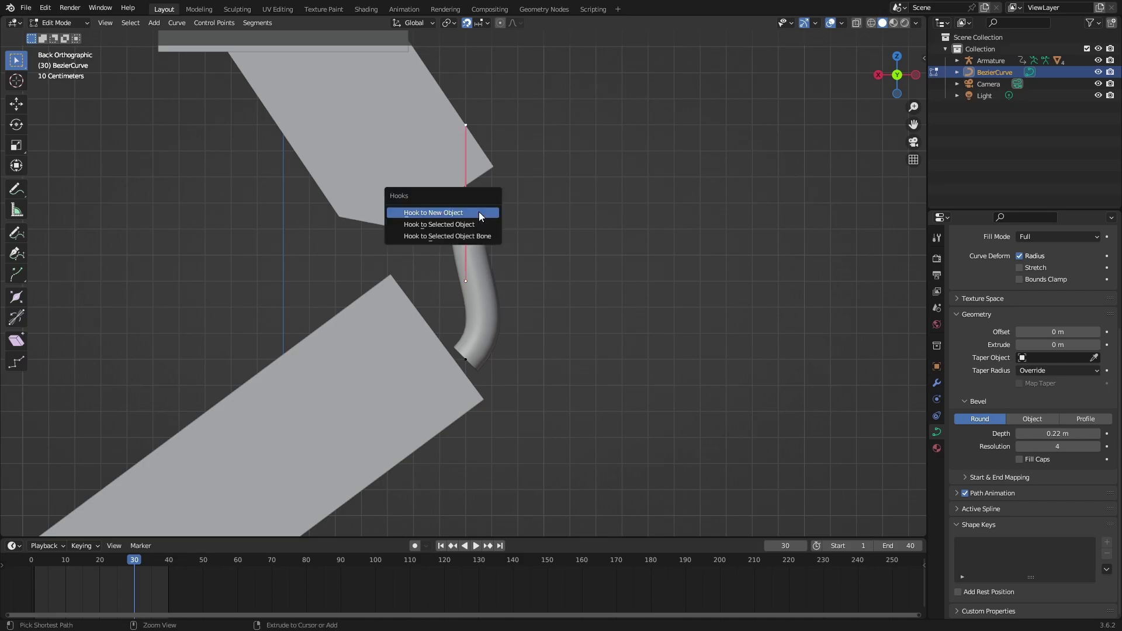
left_click(479, 211)
Hook the curve's lower control point to a new empty and return to Object Mode
left_click(466, 361)
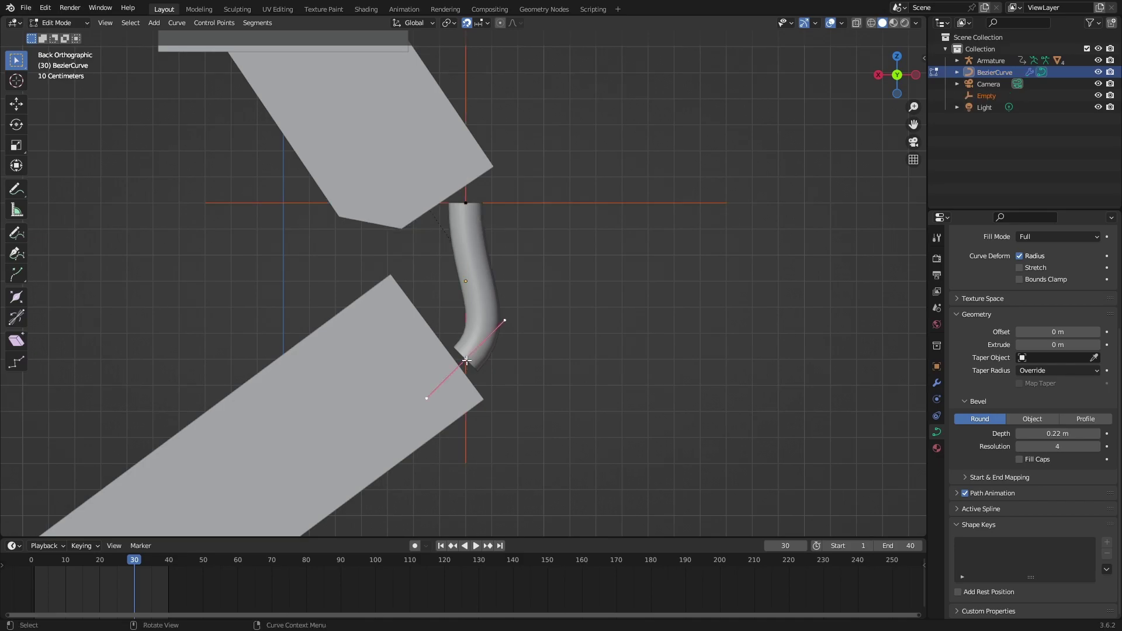
key("ctrl+h")
left_click(466, 360)
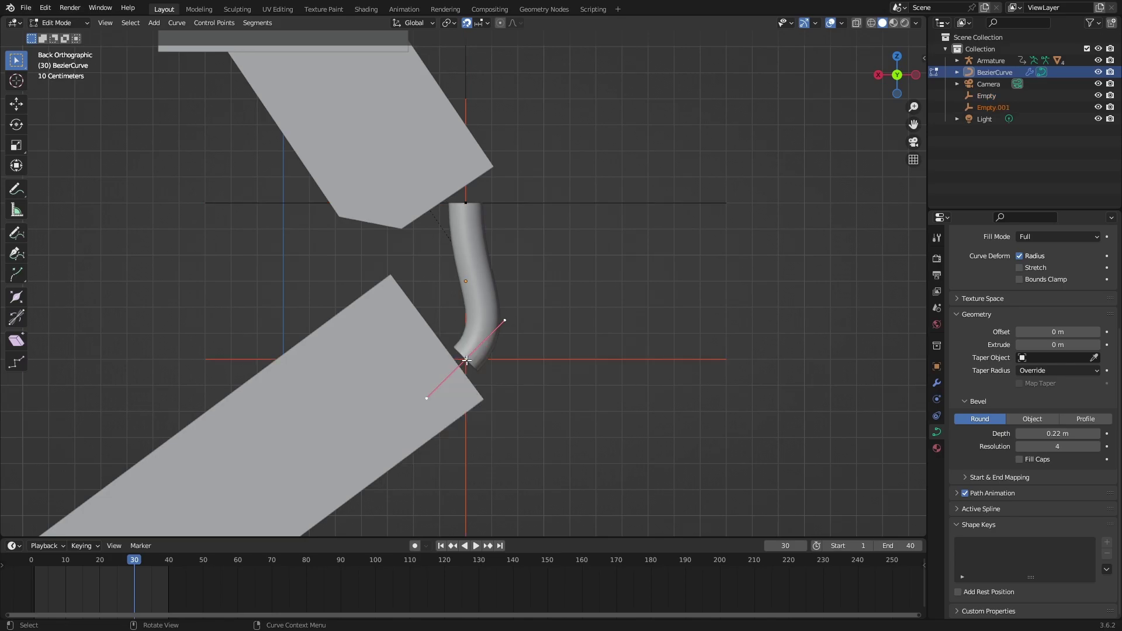
key("Tab")
Rotate the upper empty so the tube's upper end lies parallel to the thigh block's lower edge
left_click(588, 203)
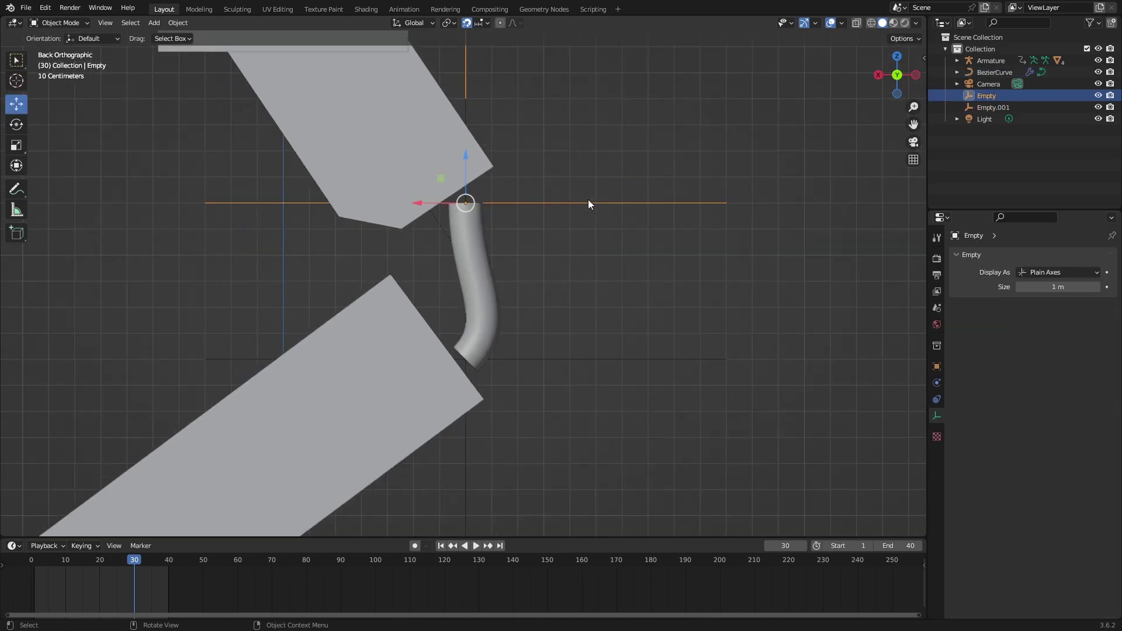
key("r")
left_click(387, 205)
Rotate the lower empty 5° in the back view to align the tube's lower end with the shin block
scroll(540, 374, "up", 2)
left_click(552, 391)
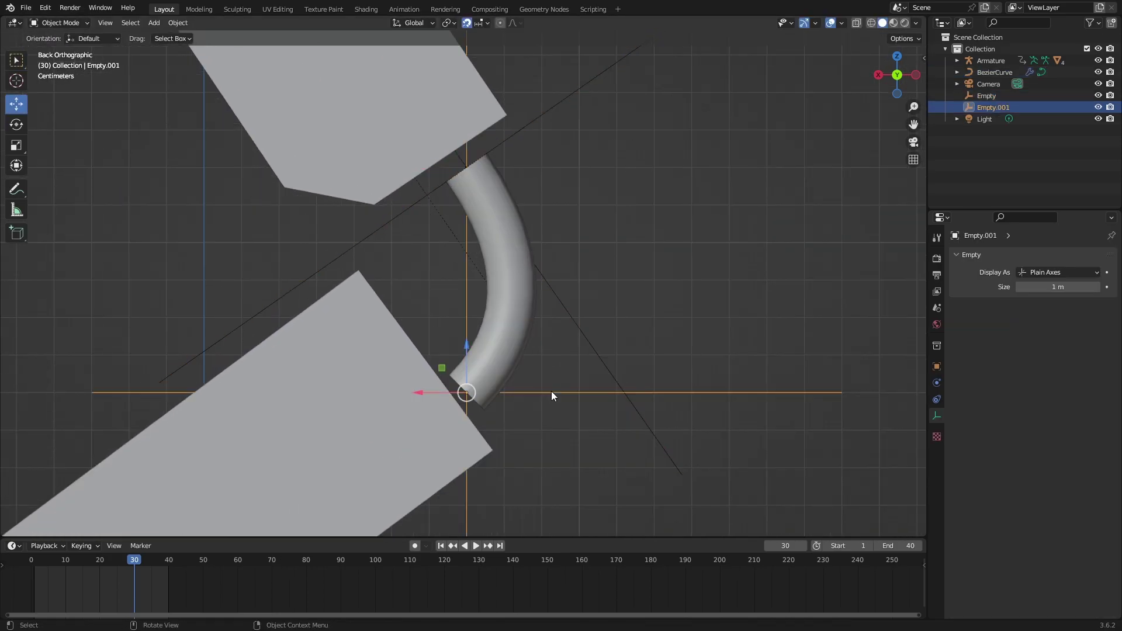
key("r")
left_click(649, 333)
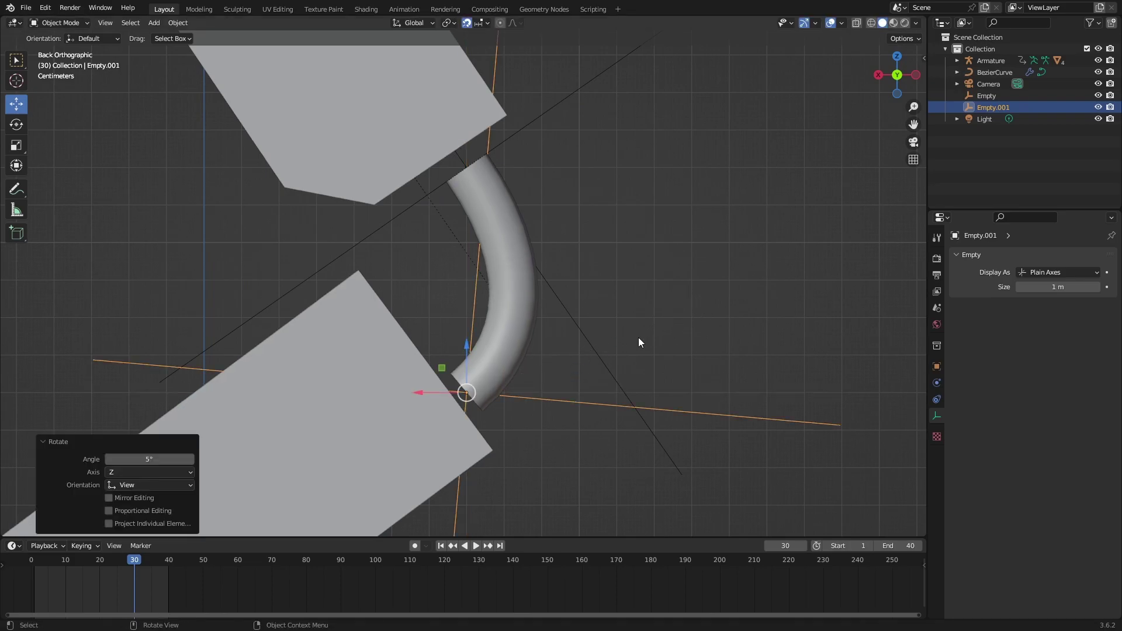
Parent the Bezier curve to the armature, and parent the upper empty to the thigh block as Object
scroll(638, 338, "down", 1)
scroll(458, 149, "down", 3)
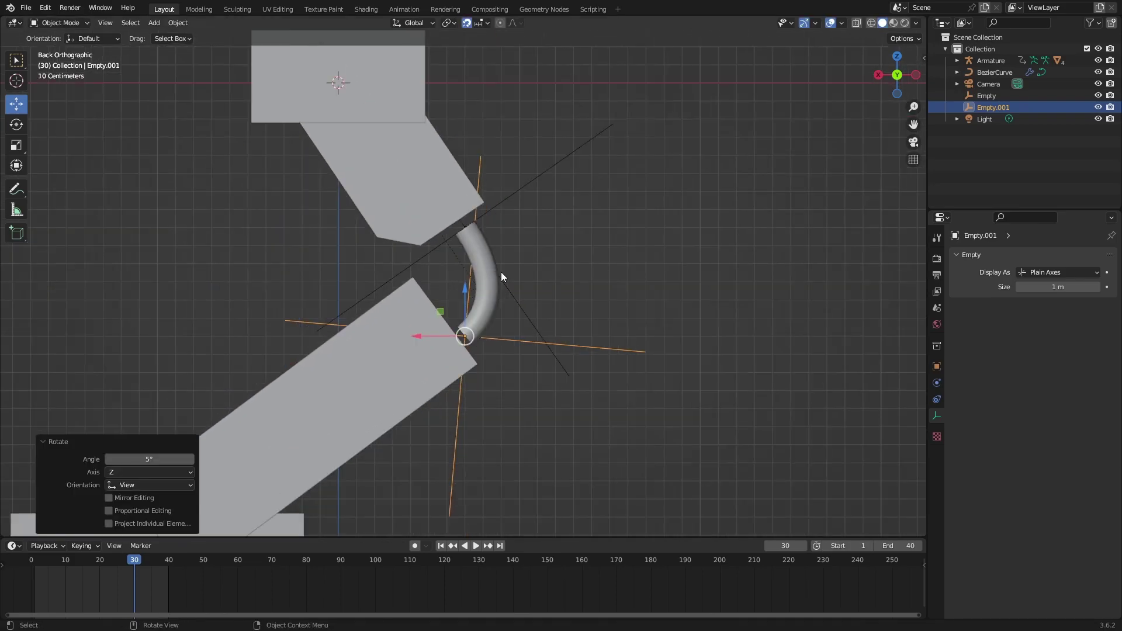
scroll(520, 264, "down", 2)
middle_click_drag(540, 254, 570, 169)
left_click(571, 169)
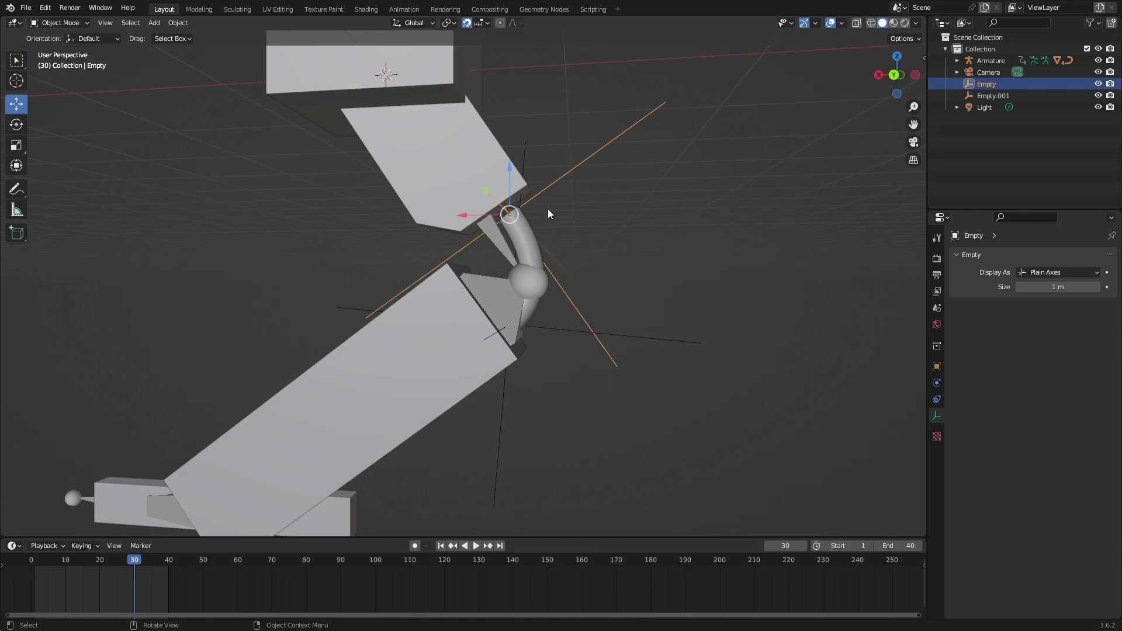
left_click(455, 169, "shift")
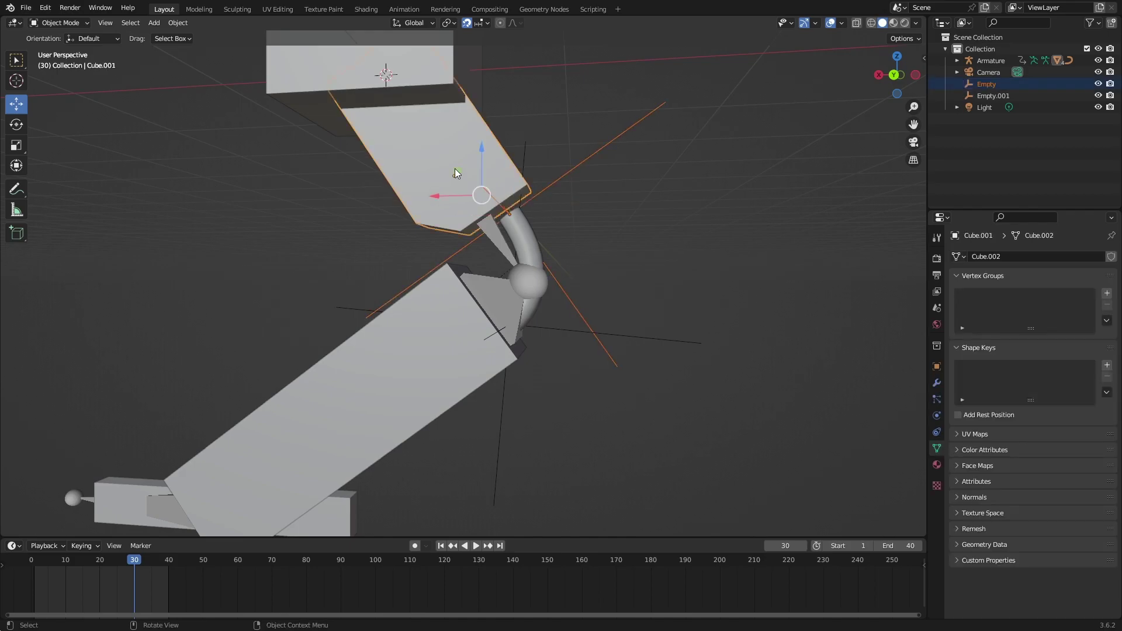
key("ctrl+p")
left_click(455, 168)
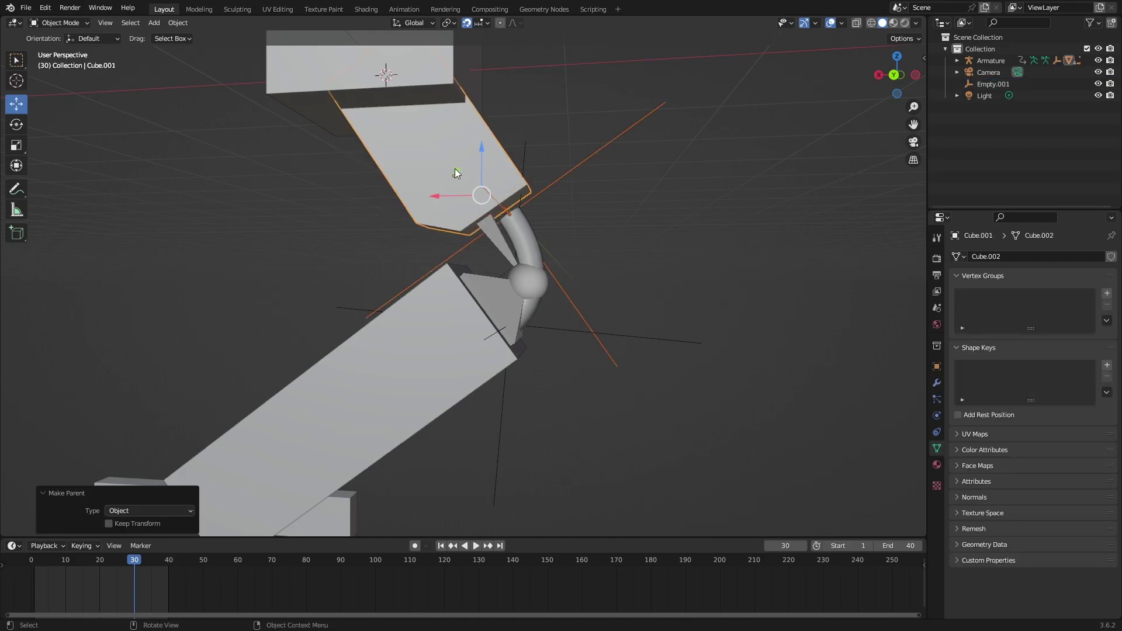
Parent the lower empty to the shin block as Object
left_click(568, 332)
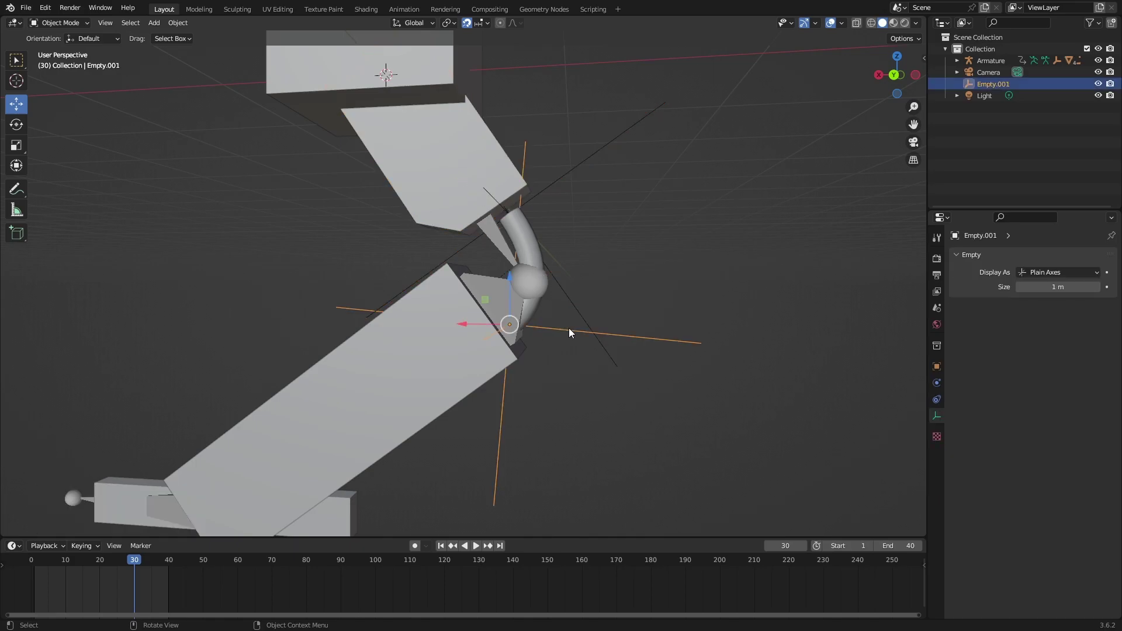
left_click(417, 366, "shift")
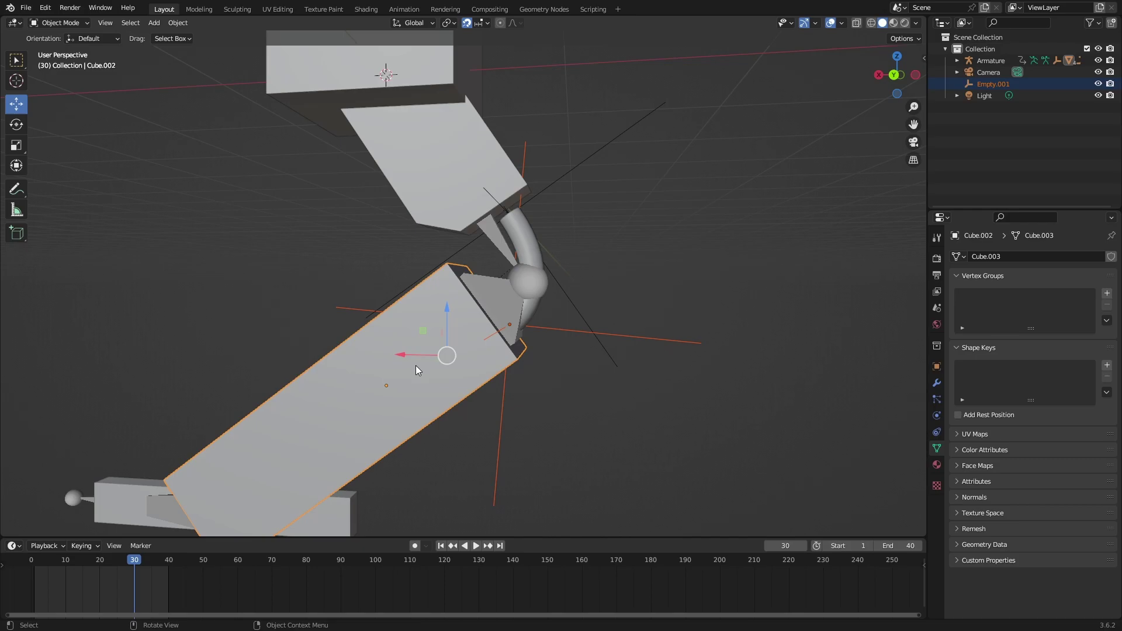
key("ctrl+p")
left_click(415, 366)
Play the animation with the viewport overlays hidden and check how the tube bends at the knee from the back
key("space")
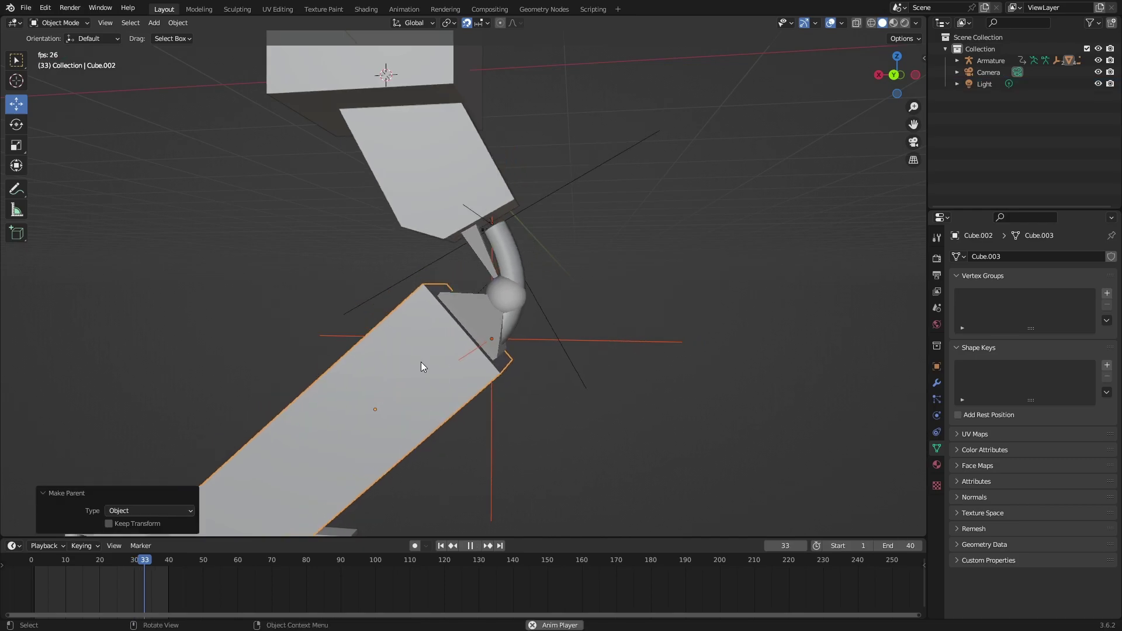
key("alt+shift+z")
scroll(830, 129, "down", 5)
left_click(896, 75)
scroll(608, 211, "up", 5)
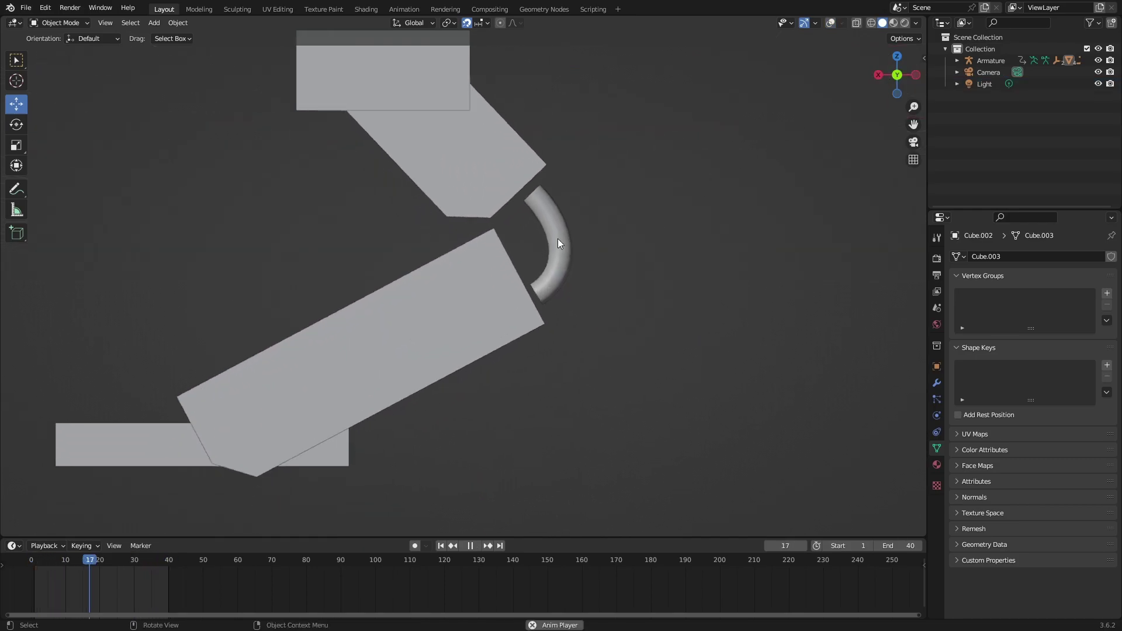
scroll(526, 232, "up", 2)
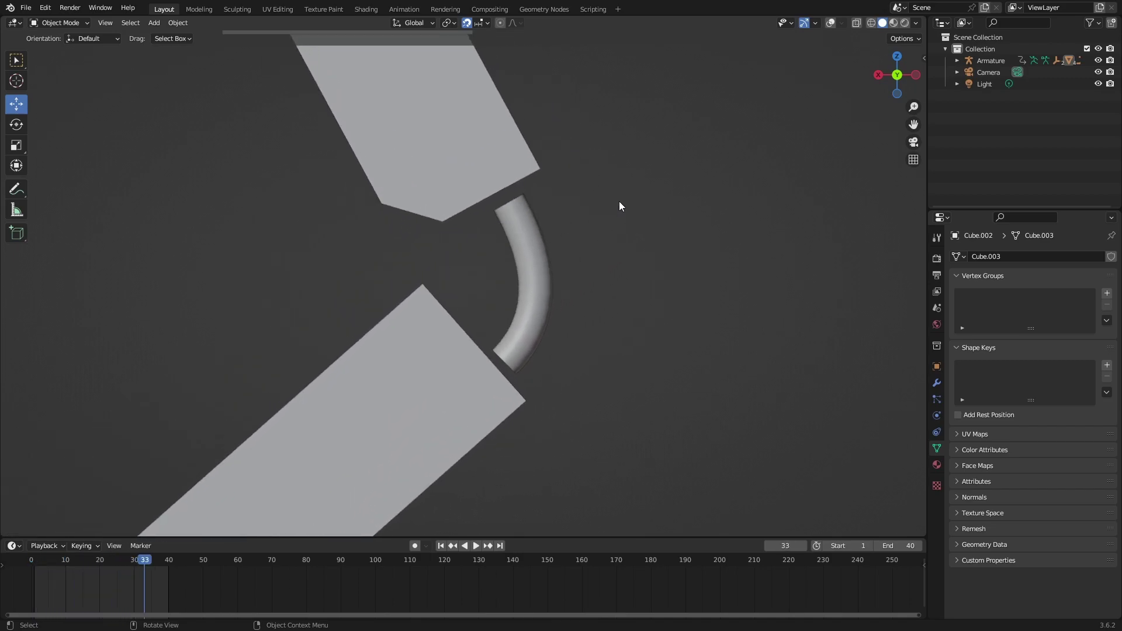
Move the hook empties toward the thigh and shin blocks so the tube's ends meet both blocks
scroll(463, 284, "up", 6)
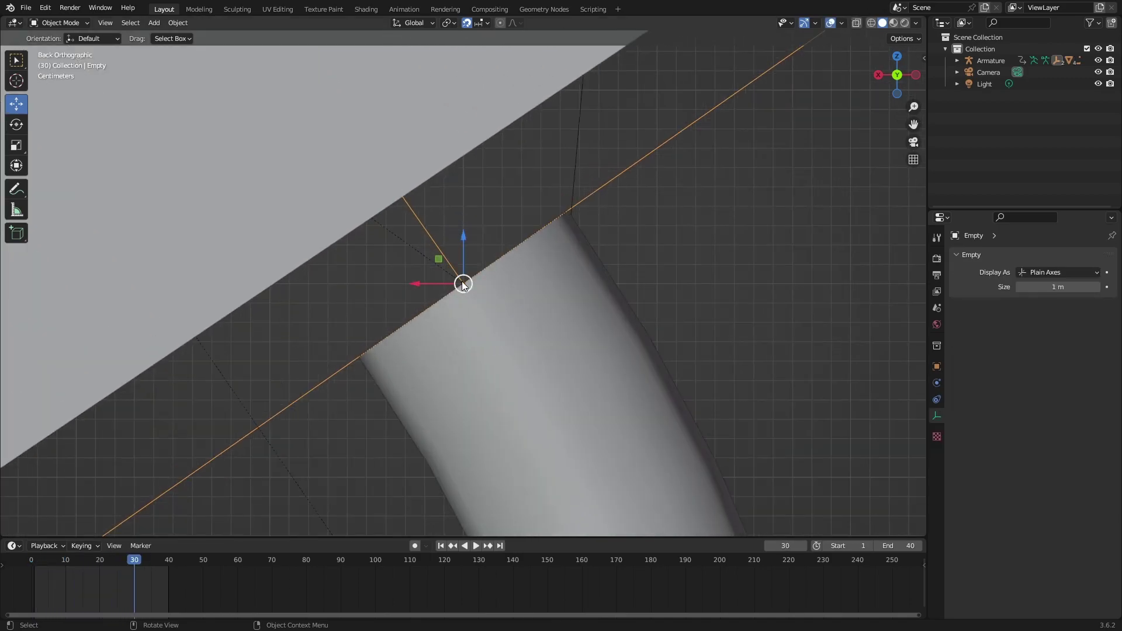
left_click_drag(464, 284, 418, 233)
left_click(407, 218)
scroll(407, 218, "down", 6)
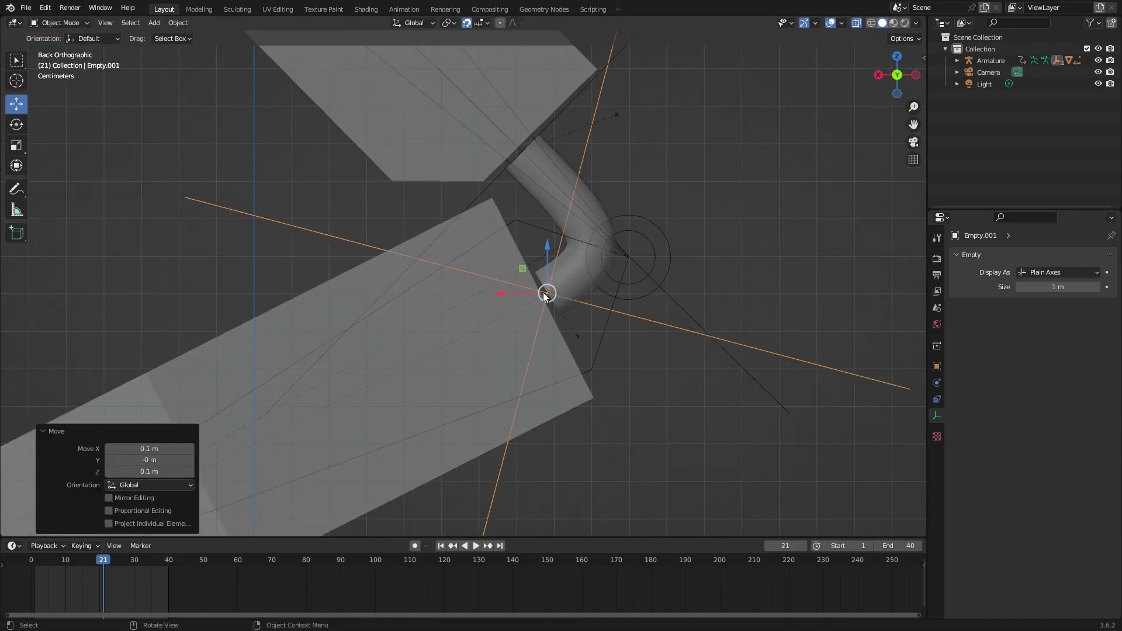
scroll(545, 291, "up", 1)
Select the Bezier curve and set its preview resolution U to 48
left_click(611, 255)
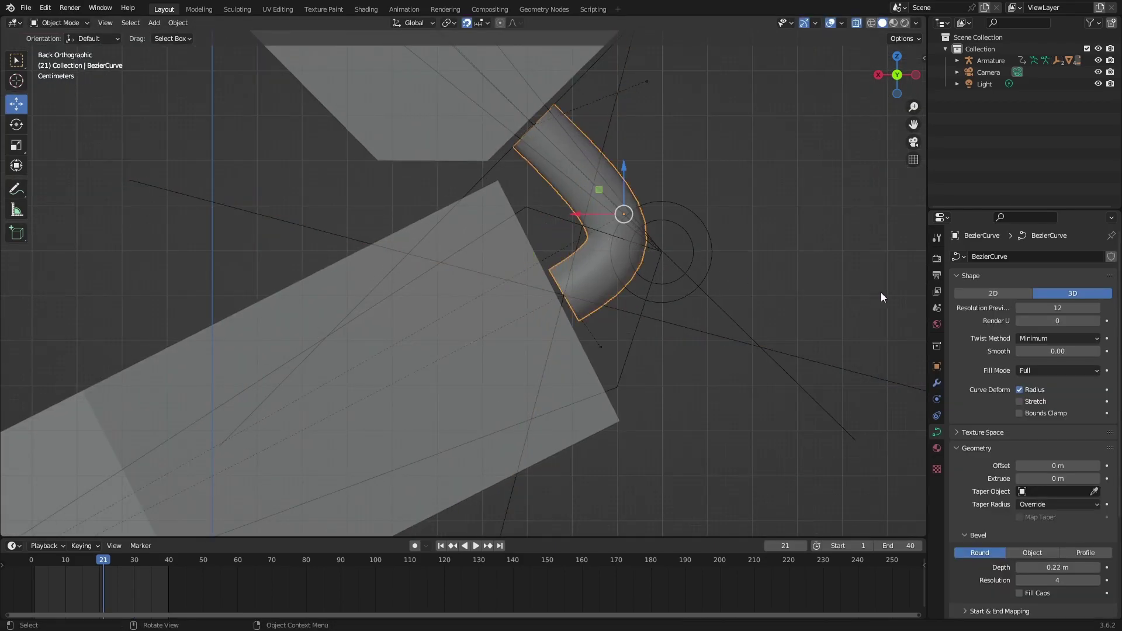
left_click_drag(928, 307, 840, 310)
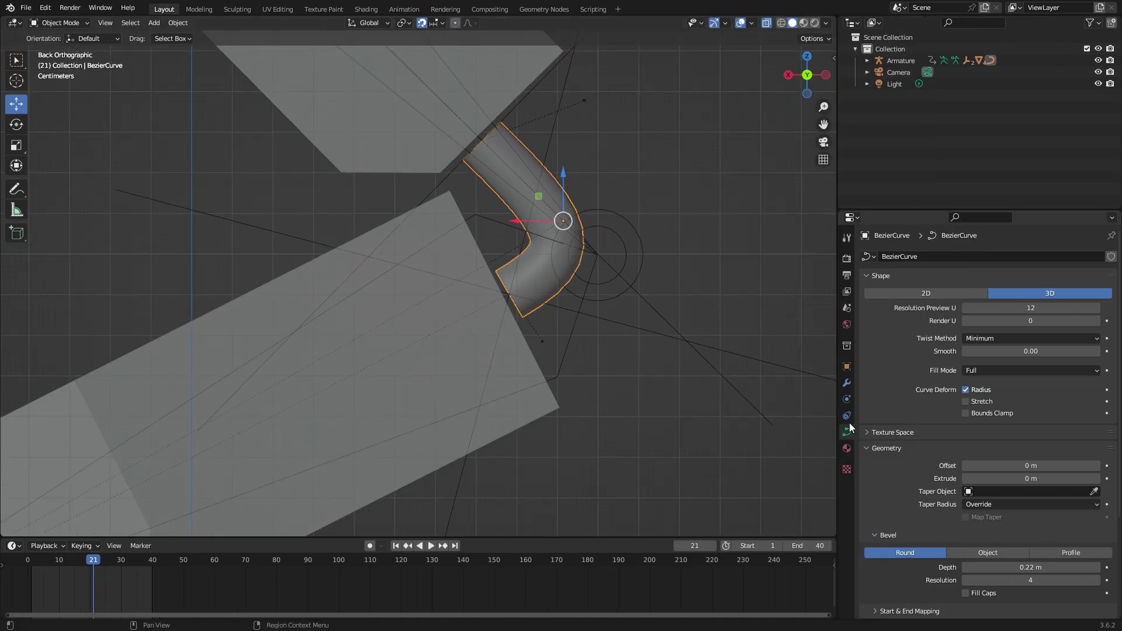
left_click(968, 310)
type("48")
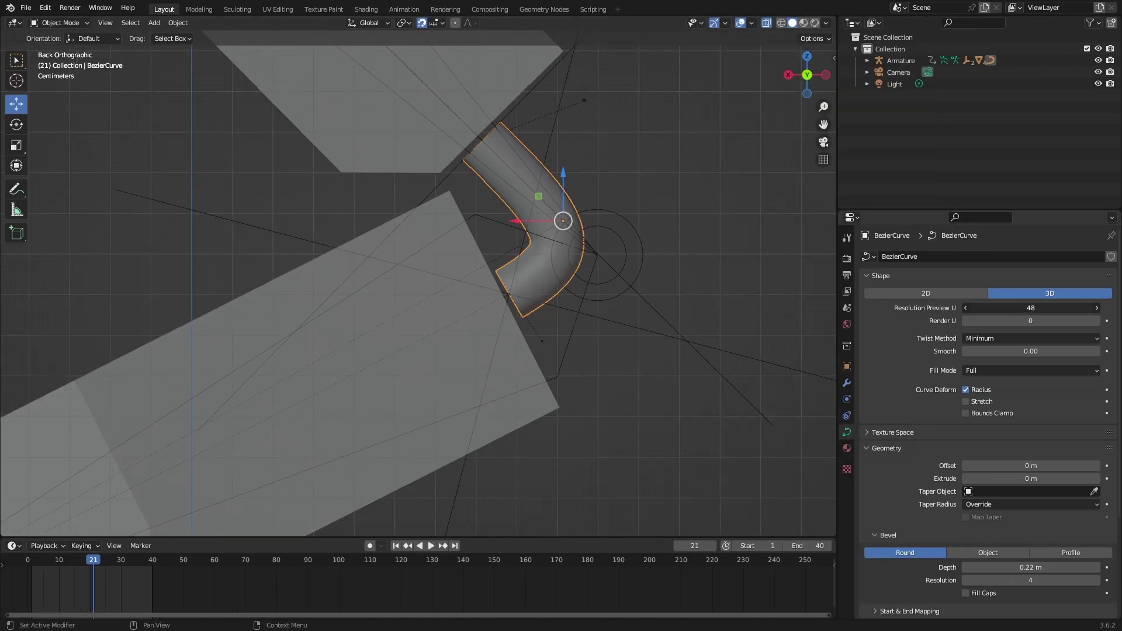
key("Return")
Hide the hook empties while the animation plays and check the leg's motion at an angle
key("space")
scroll(641, 269, "down", 7)
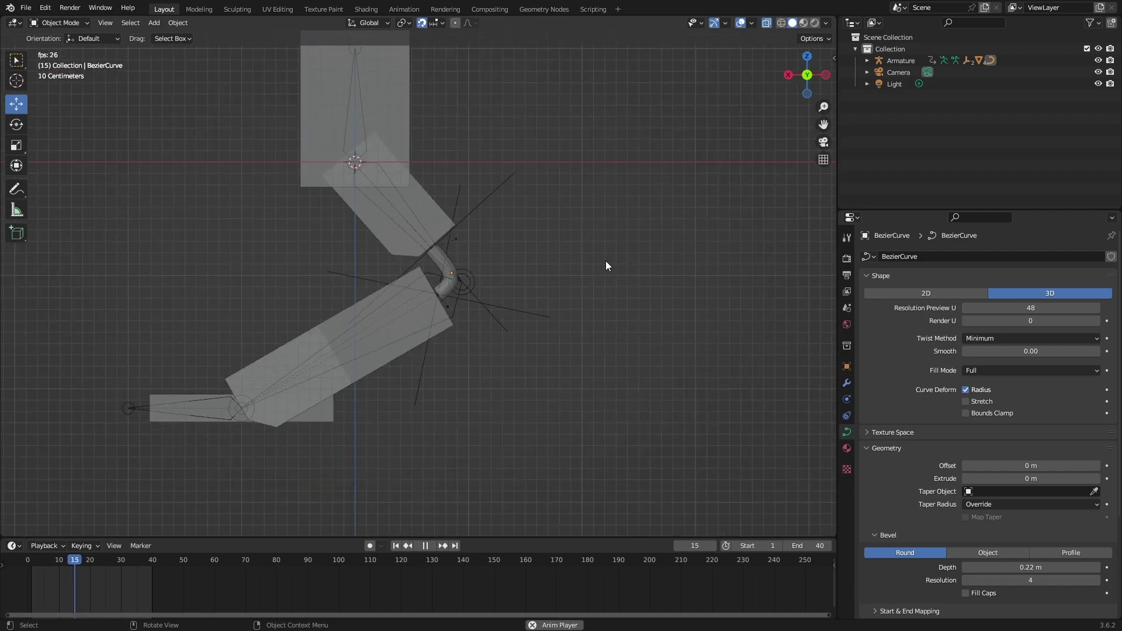
left_click_drag(817, 62, 851, 75)
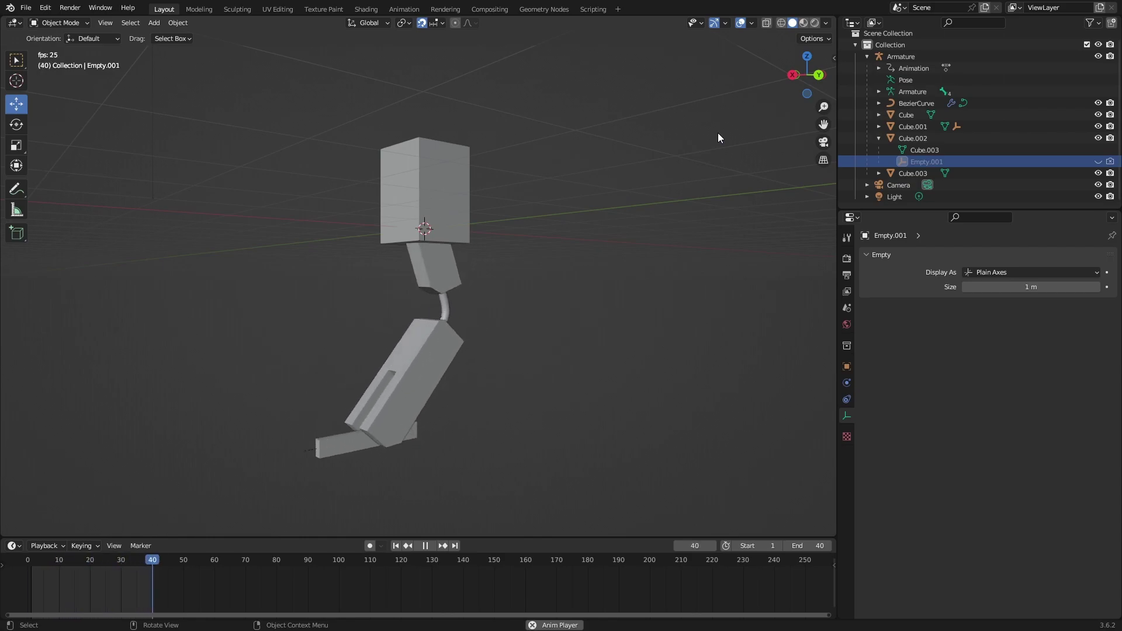
scroll(566, 248, "down", 1)
scroll(566, 253, "up", 1)
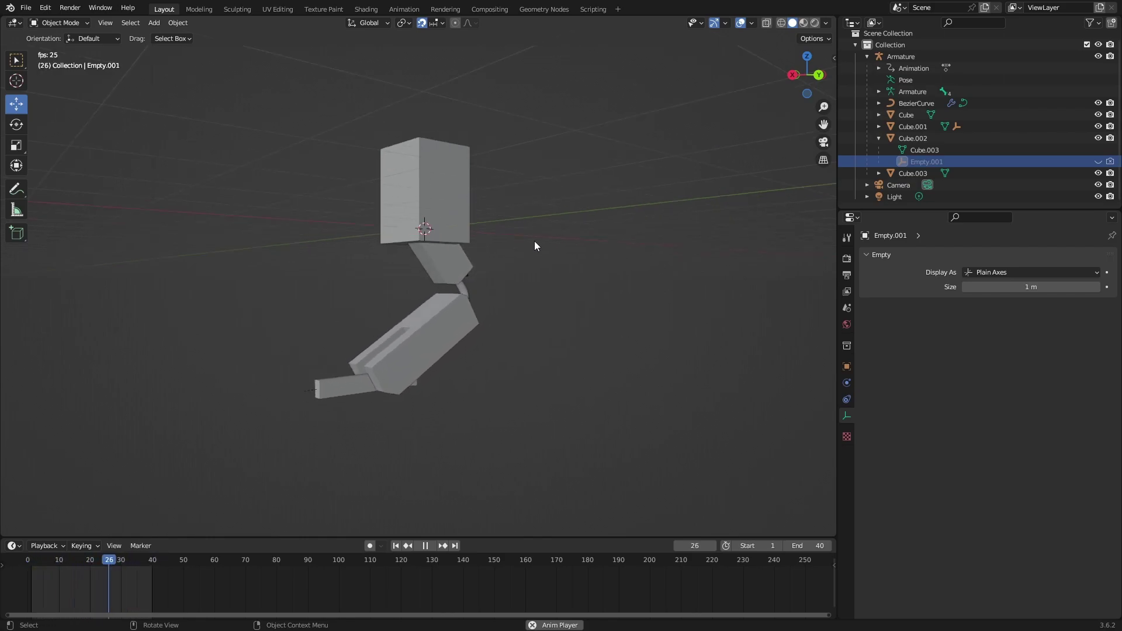